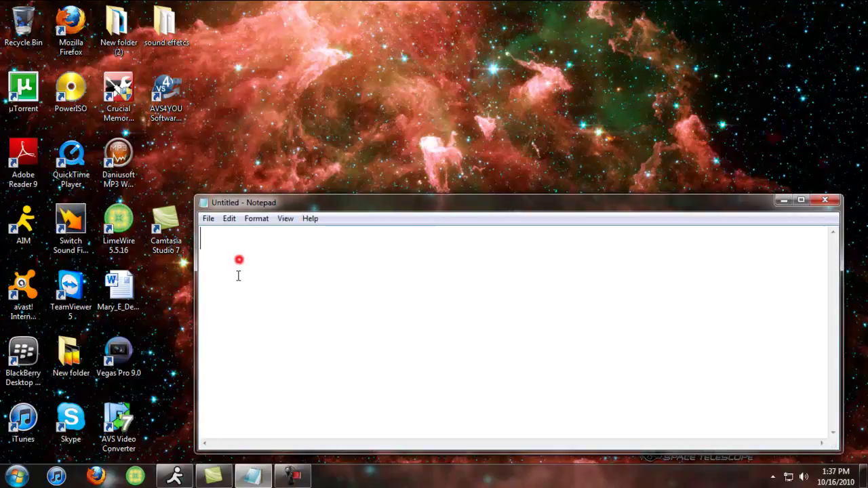
Type a greeting announcing a Cinema 4D text-intro tutorial in Notepad, then close Notepad without saving.
type("Hello Yo")
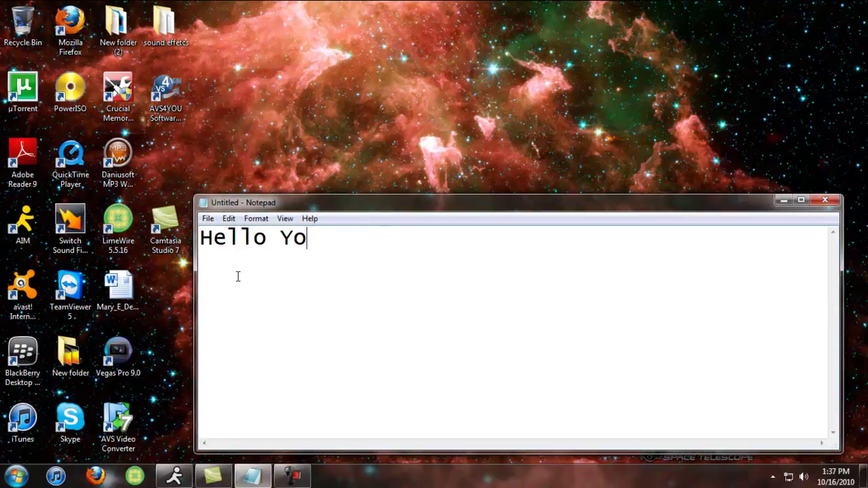
type("utube IM jua")
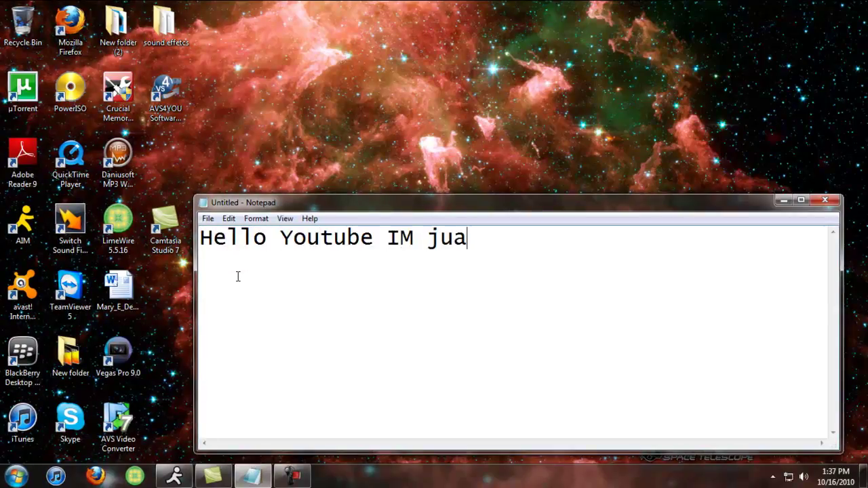
type("n and here is my first t")
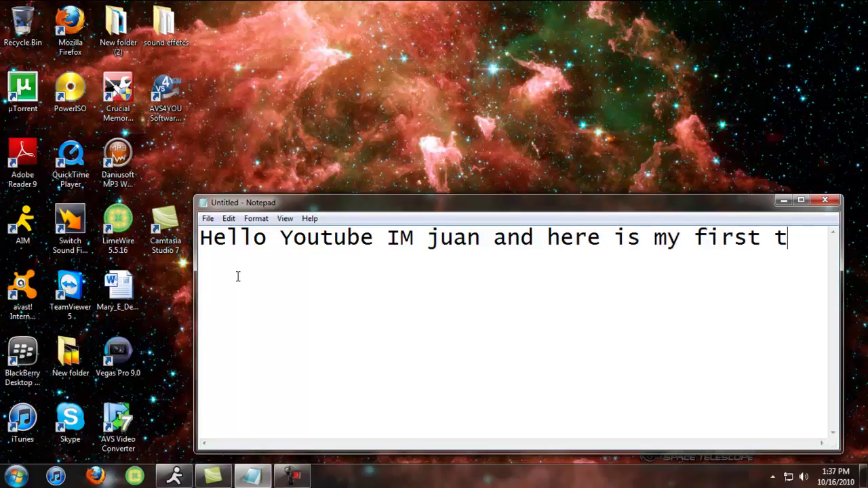
type("utorial on")
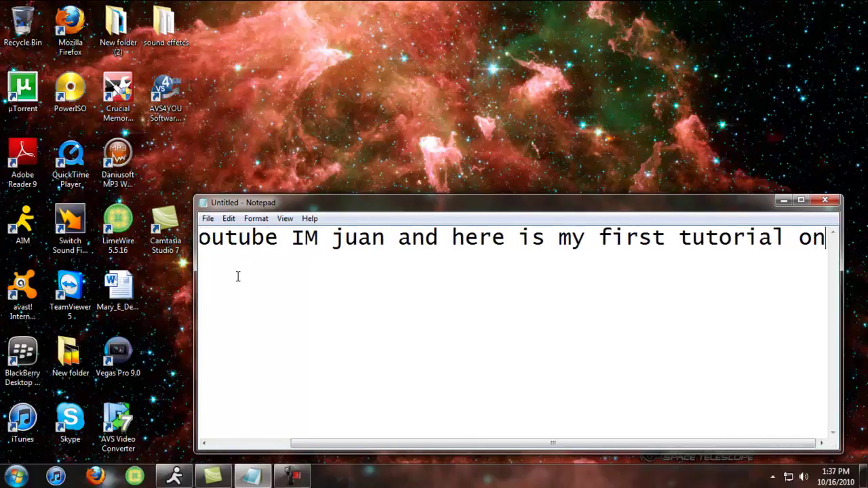
type(" cinema 4")
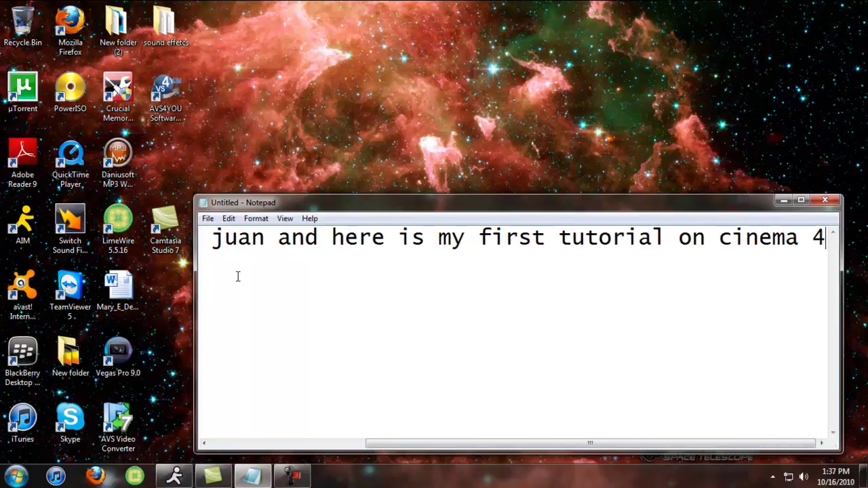
type("d.")
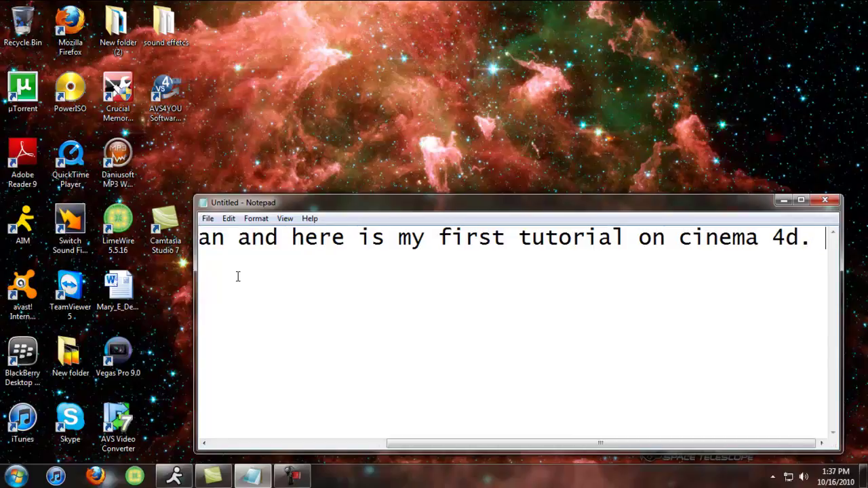
type(" today")
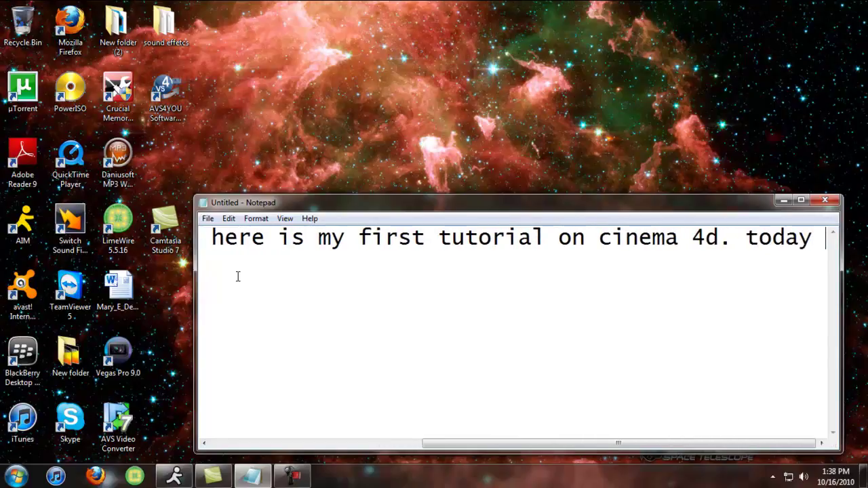
type(" i will be mak")
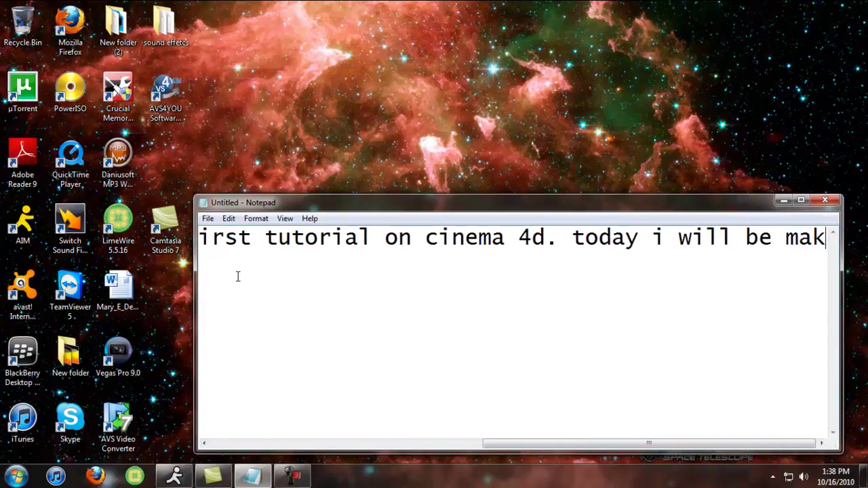
type("ing a text i")
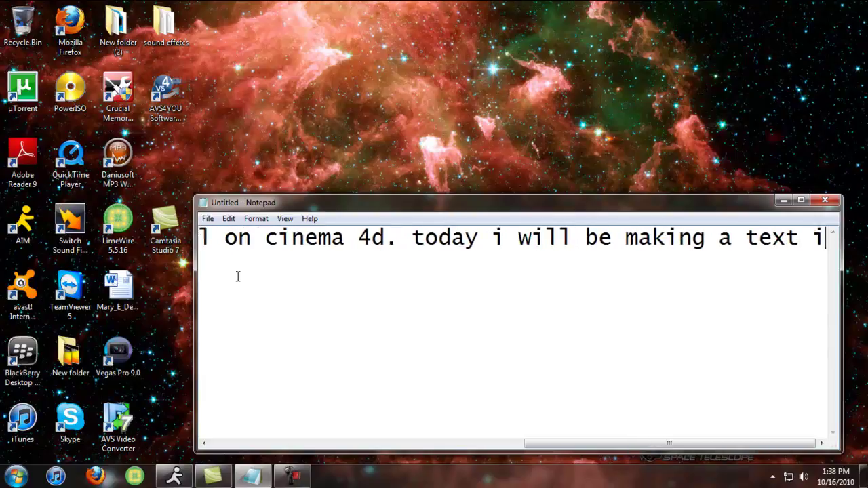
type("ntro. :) ")
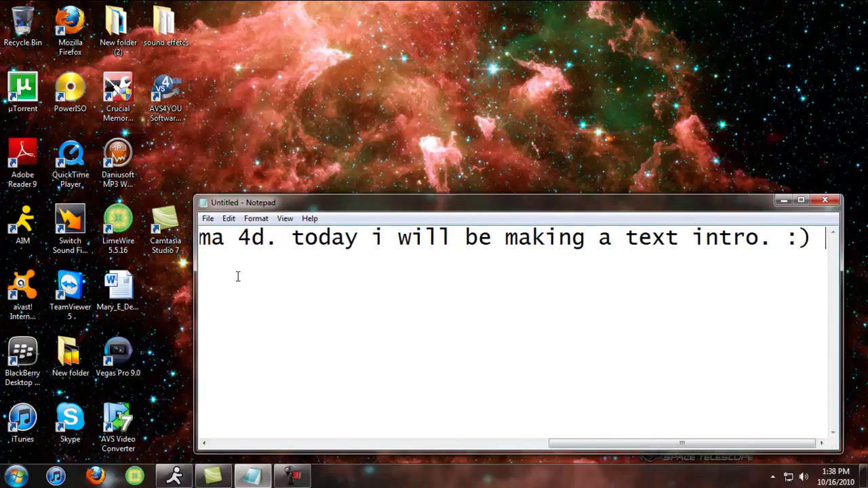
type("More to c")
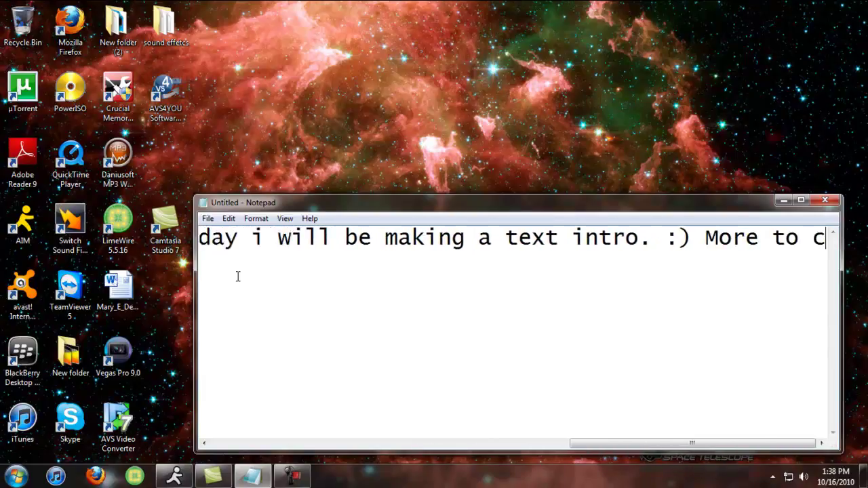
type("ome")
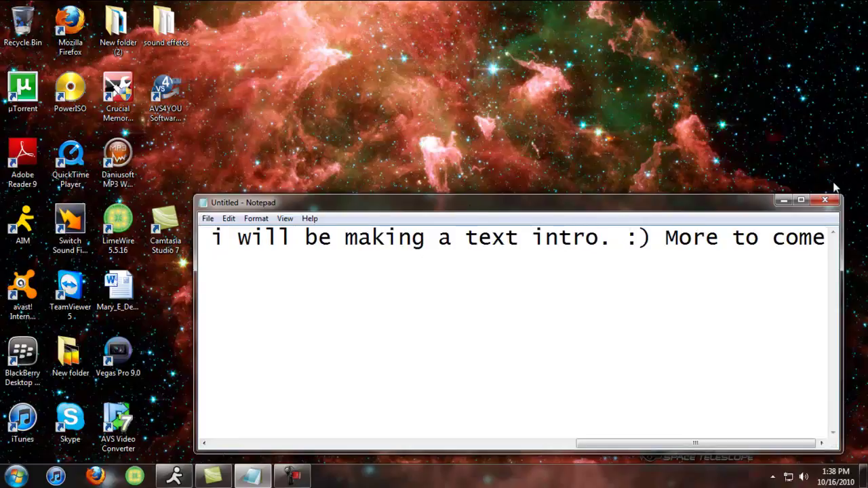
type(". bab")
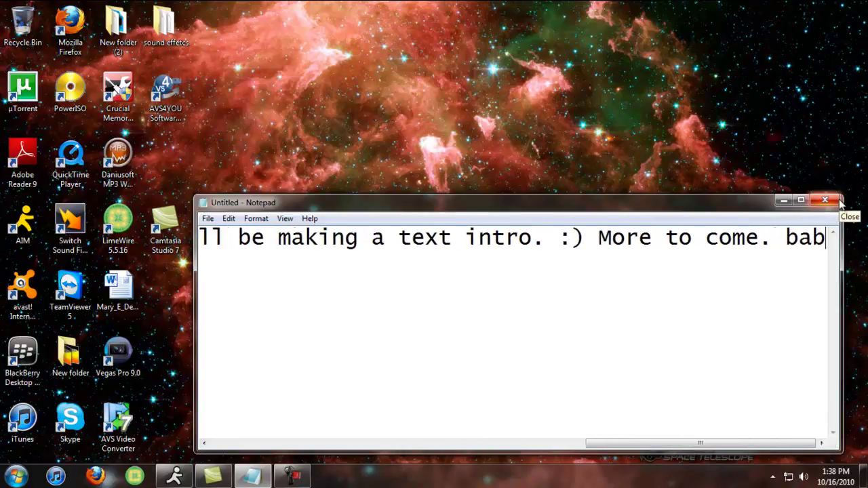
type("y steps")
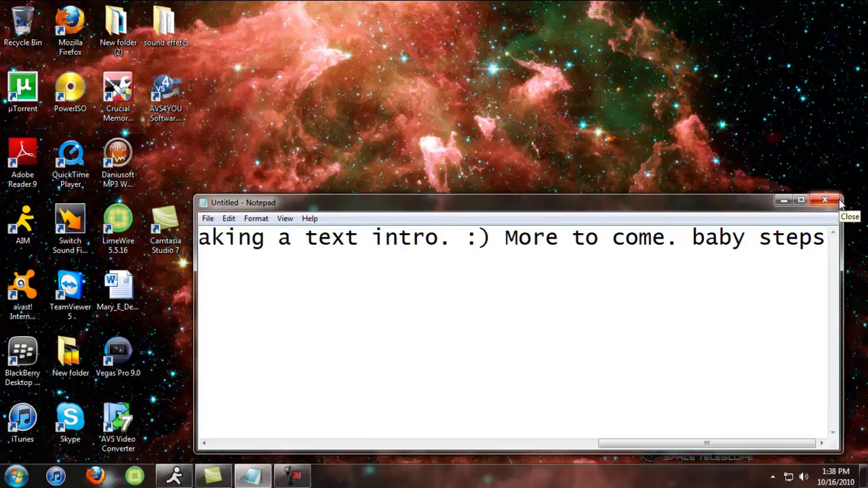
left_click(817, 202)
left_click(467, 237)
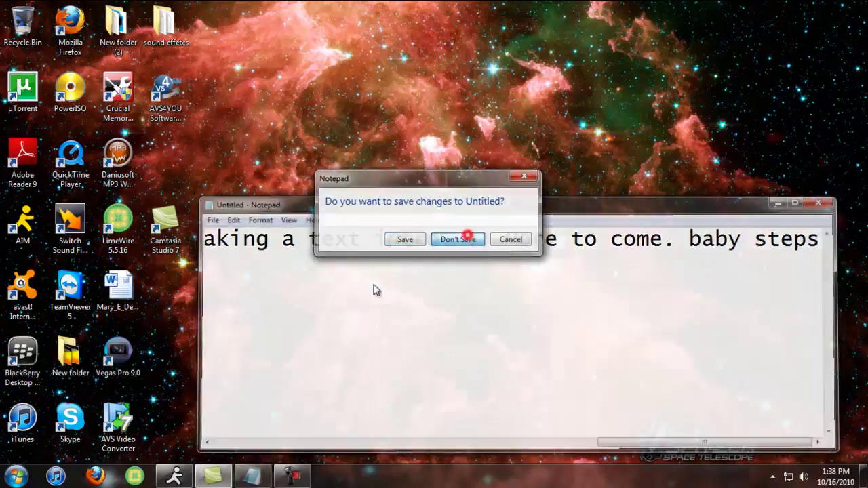
left_click(16, 476)
Launch Cinema 4D, add a Text spline, and nest it under a new Extrude NURBS.
left_click(93, 81)
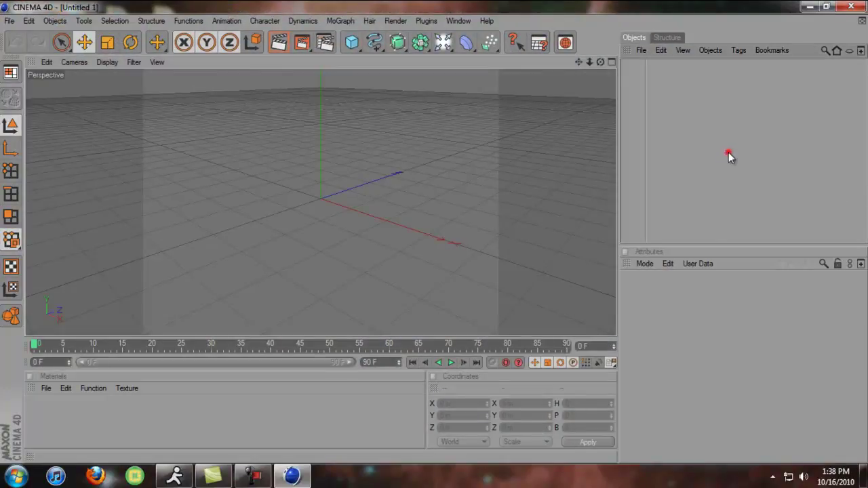
left_click(729, 153)
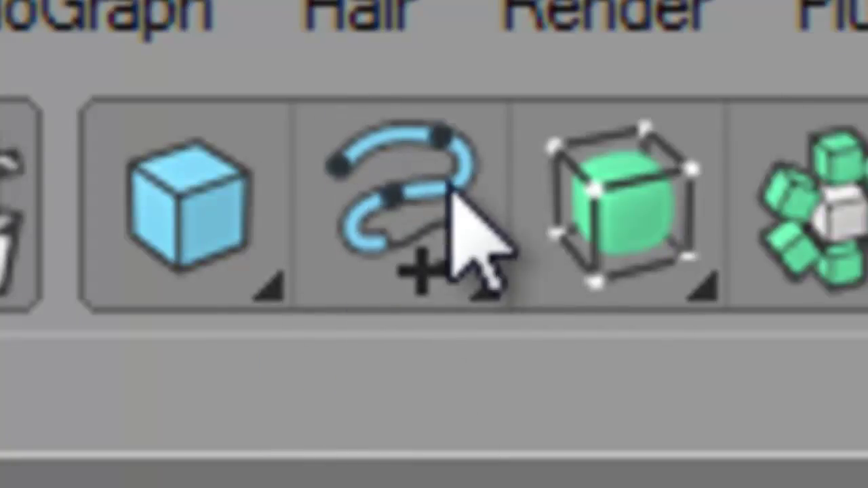
left_click(397, 194)
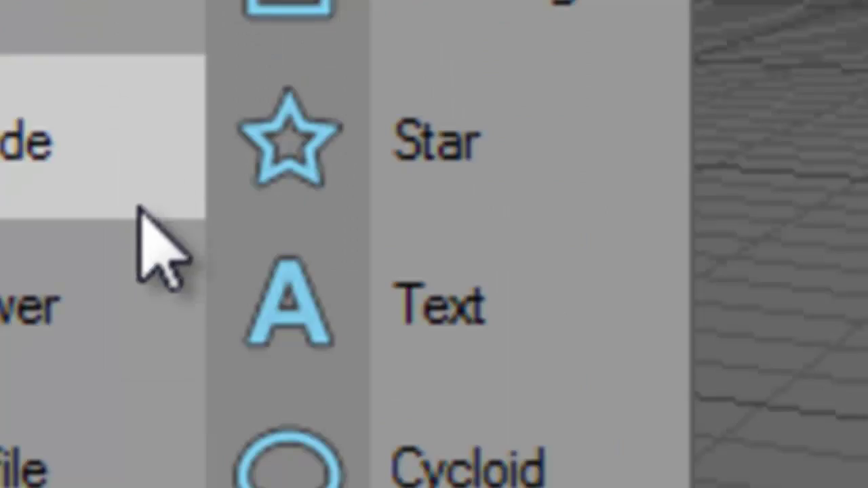
left_click(378, 278)
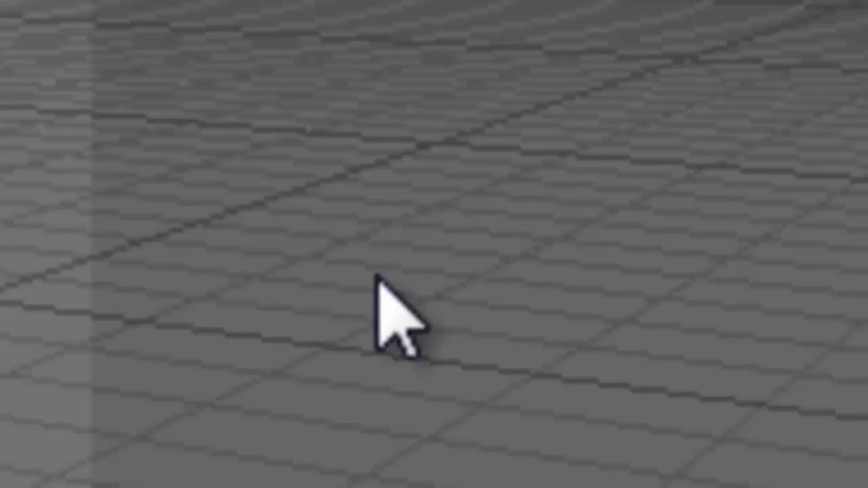
left_click(752, 151)
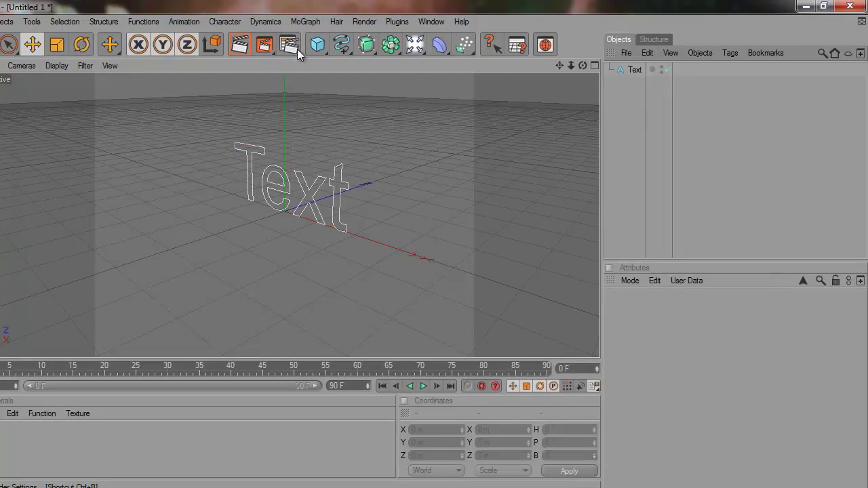
left_click_drag(366, 46, 490, 54)
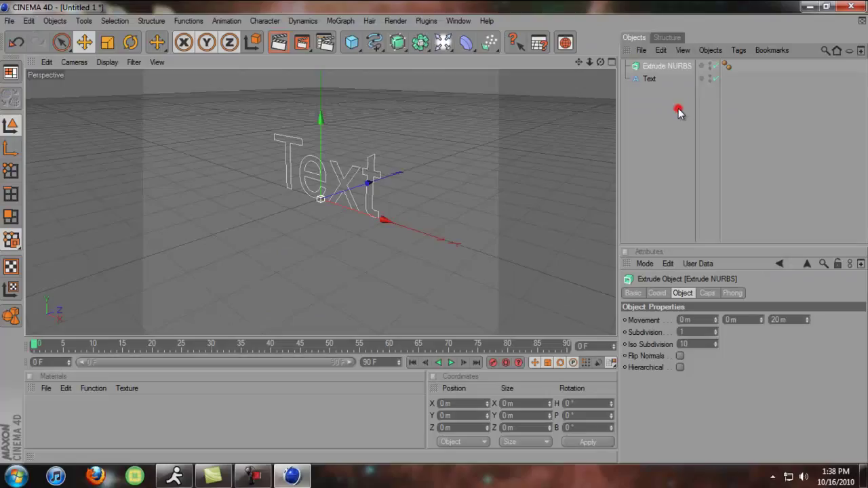
left_click_drag(646, 77, 658, 66)
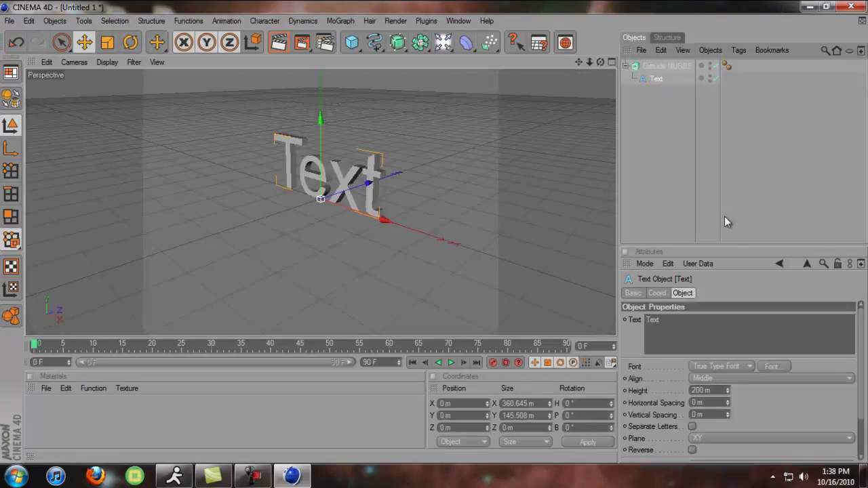
Change the Text object's text to 'YouTube' and bring up the Font dialog.
double_click(733, 334)
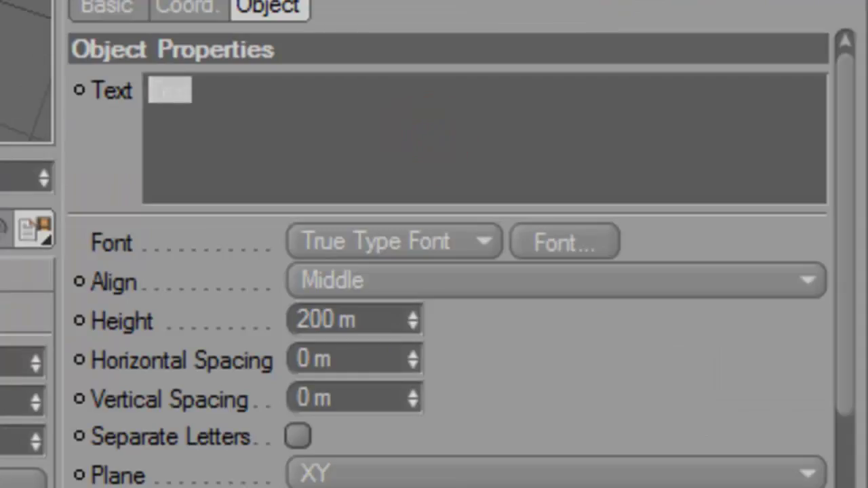
type("YouTu")
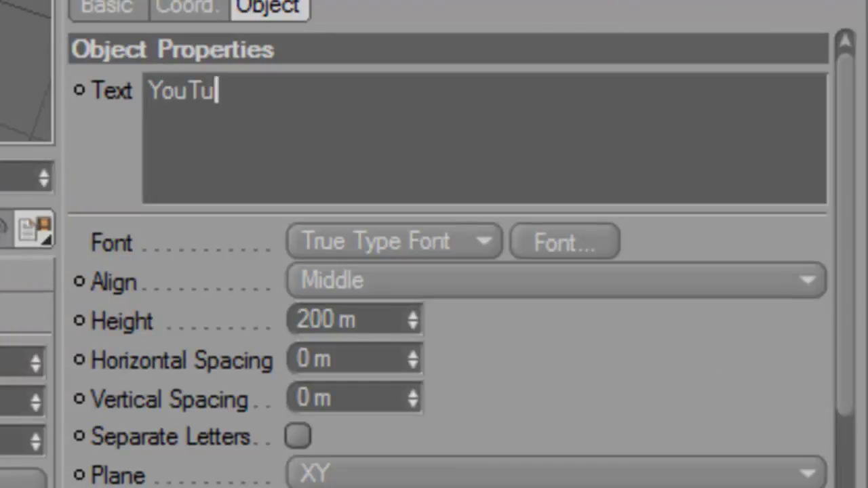
type("be")
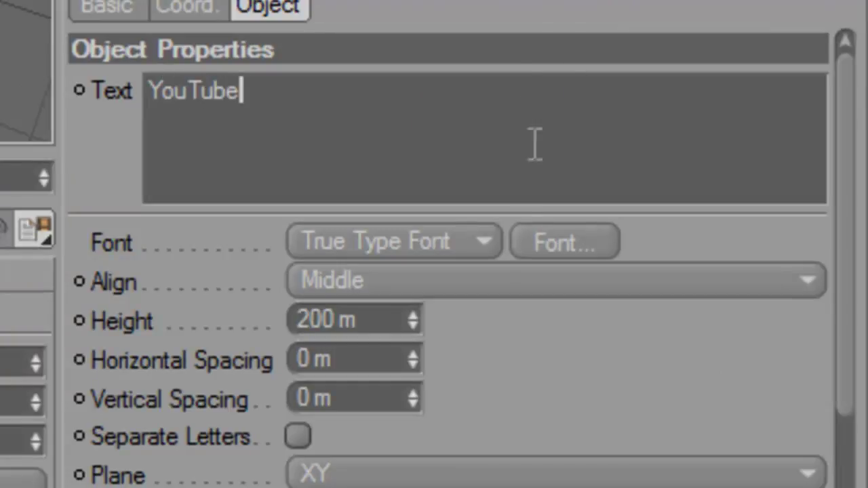
left_click_drag(500, 127, 145, 95)
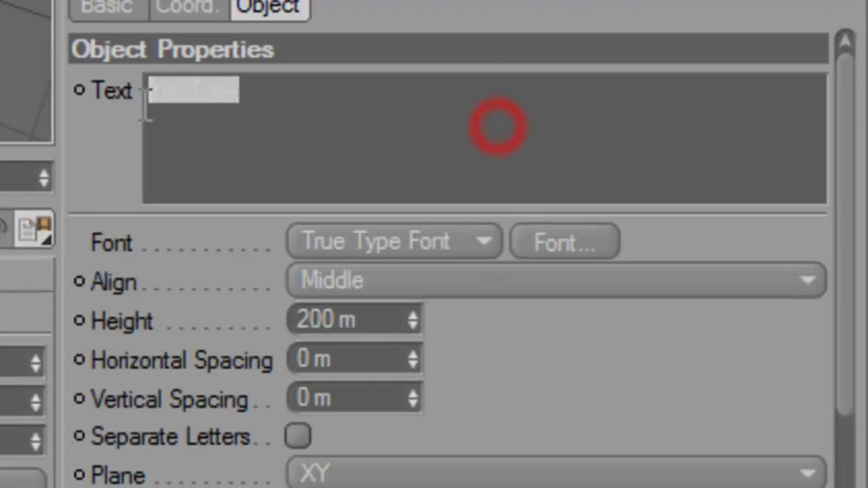
left_click(591, 244)
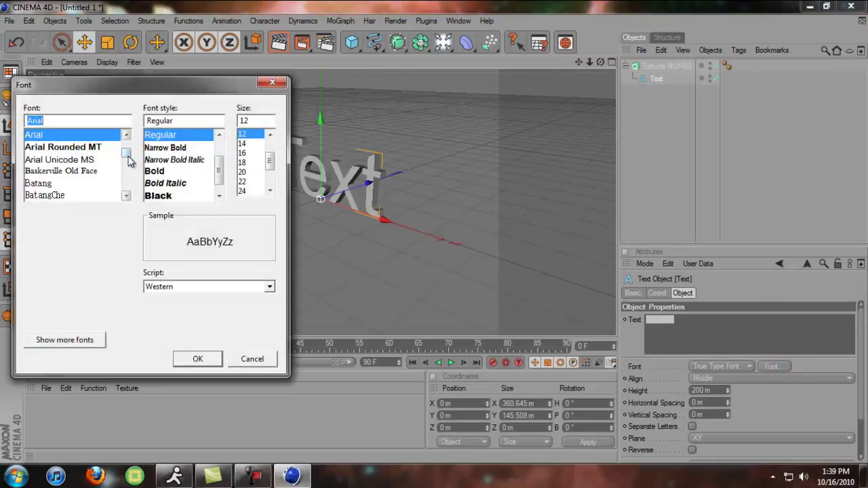
Choose the Most Wazted font in Regular style for the lettering.
left_click_drag(126, 154, 129, 180)
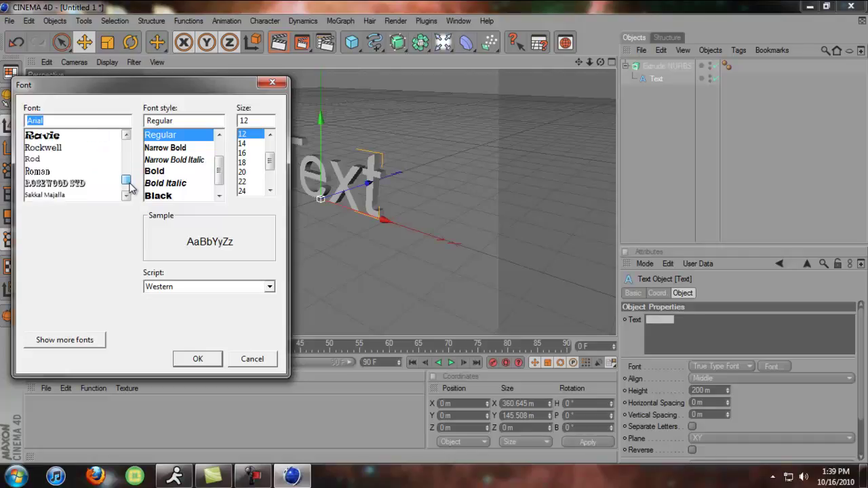
left_click(89, 187)
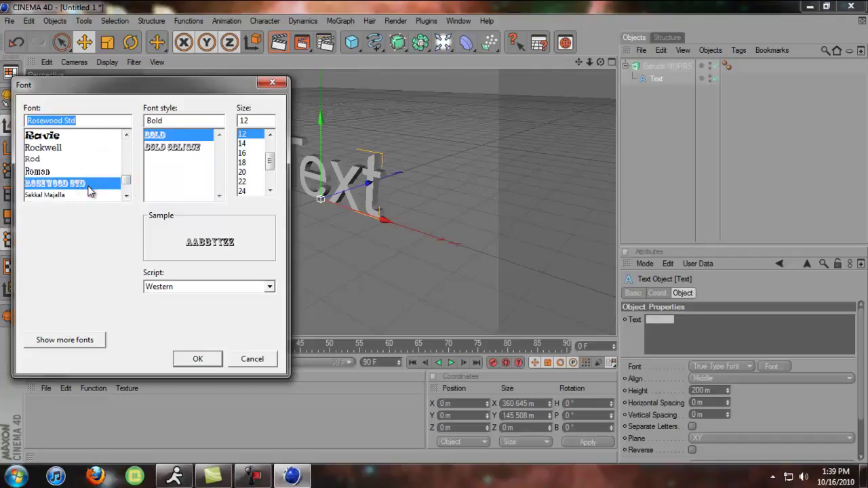
scroll(91, 190, "down", 1)
scroll(90, 190, "down", 1)
scroll(90, 188, "down", 1)
scroll(90, 189, "down", 1)
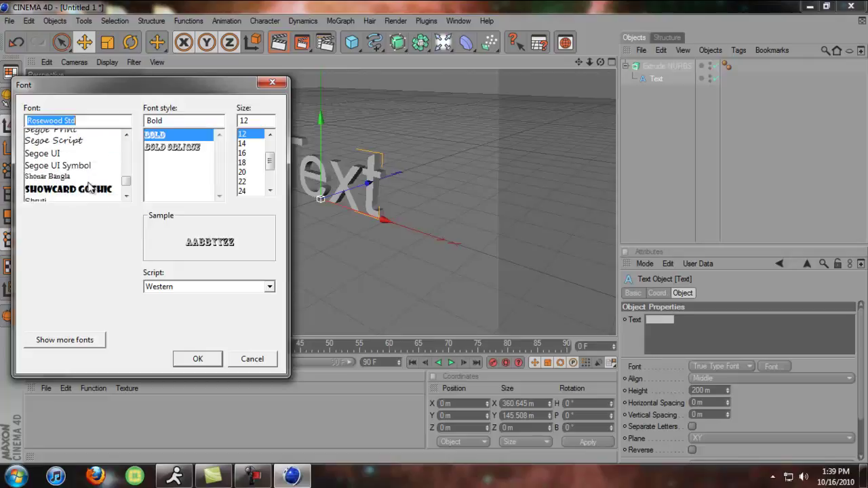
scroll(90, 189, "down", 1)
scroll(90, 189, "up", 3)
scroll(91, 189, "up", 3)
scroll(90, 188, "up", 3)
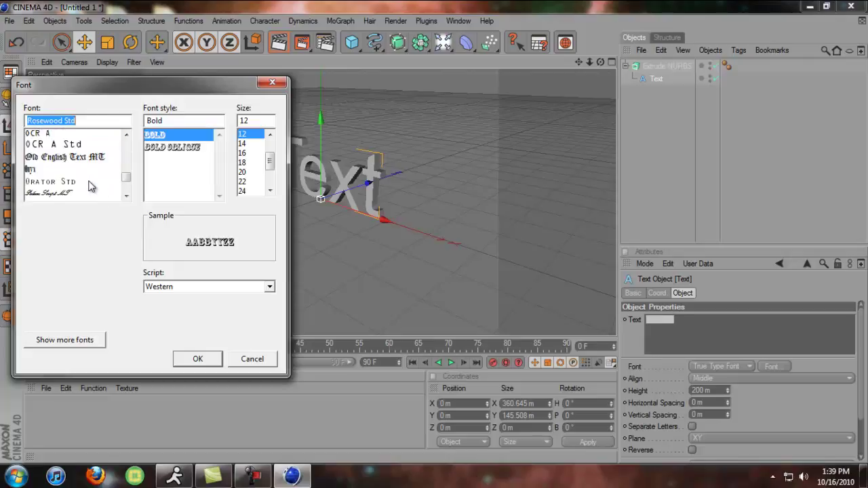
scroll(90, 188, "up", 3)
scroll(91, 186, "up", 2)
scroll(92, 187, "up", 2)
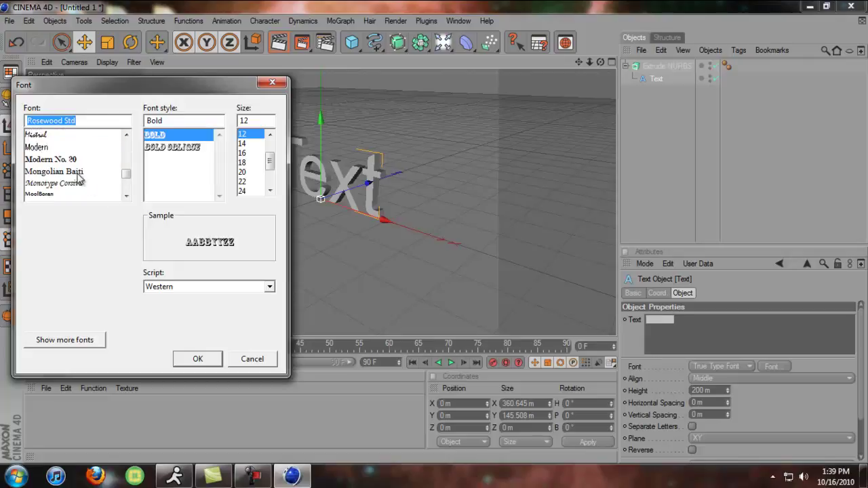
scroll(78, 176, "down", 1)
left_click(74, 171)
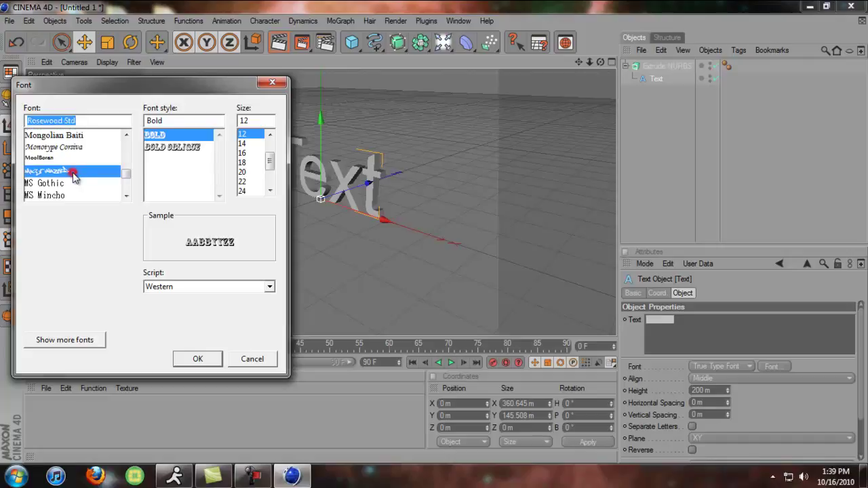
left_click(160, 121)
left_click(159, 135)
left_click(201, 359)
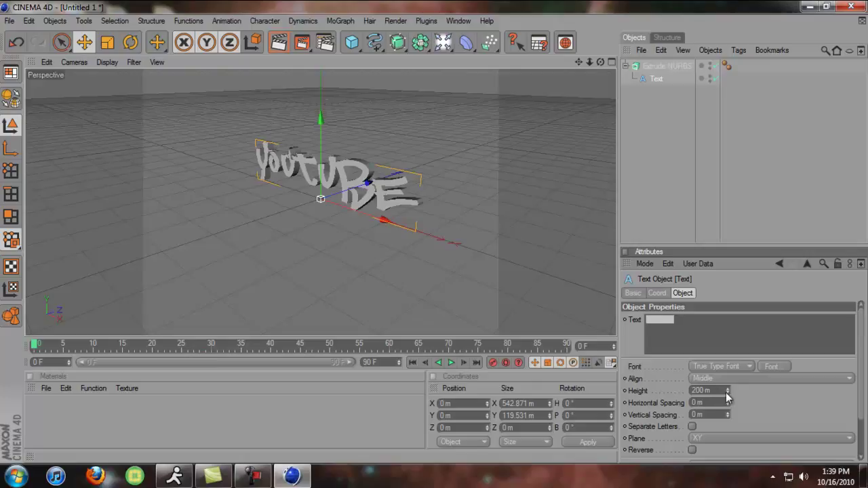
Raise the text height to 265 m and select the wrapping Extrude NURBS.
left_click_drag(728, 391, 729, 386)
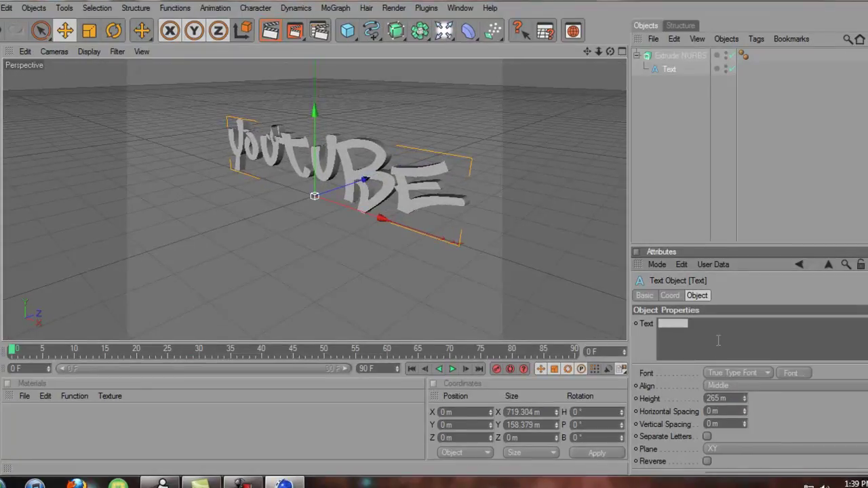
left_click(679, 128)
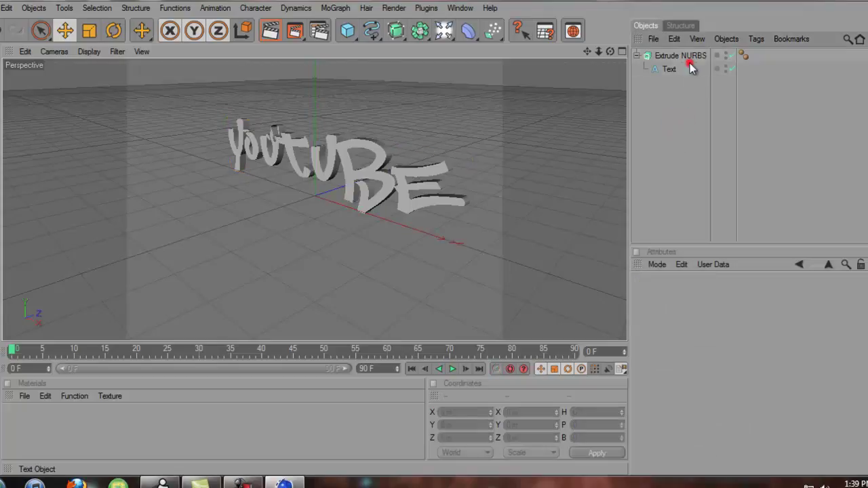
left_click(691, 56)
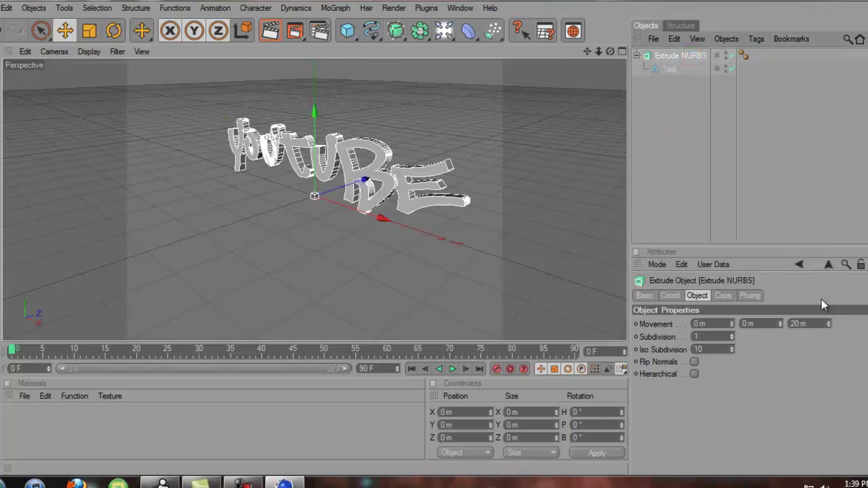
Set the Extrude NURBS depth to 100 m and duplicate the object.
left_click_drag(828, 324, 825, 328)
mouse_move(751, 191)
left_mouse_down()
mouse_move(661, 81)
mouse_move(660, 58)
mouse_move(672, 96)
mouse_move(662, 55)
mouse_move(676, 86)
left_mouse_up()
key("super")
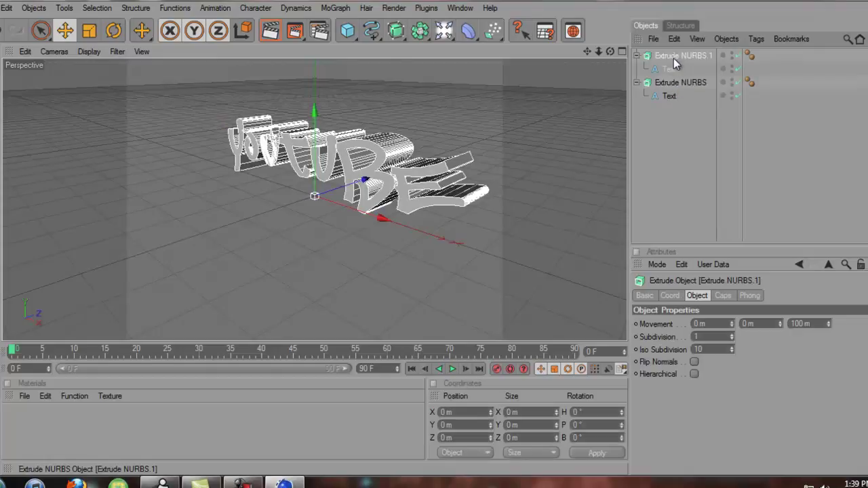
left_click(675, 53)
left_click(691, 126)
left_click(689, 84)
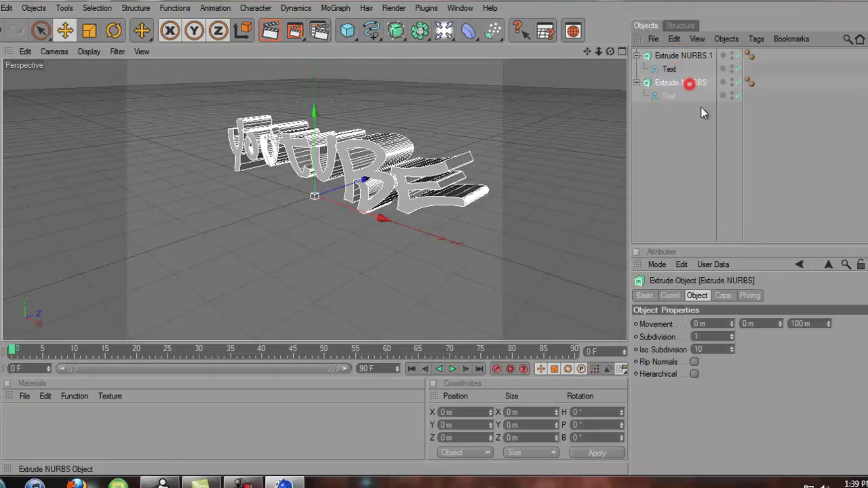
Give the copy Extrude NURBS.1 a 50 m depth and shift it 19.342 m along Z.
left_click(685, 55)
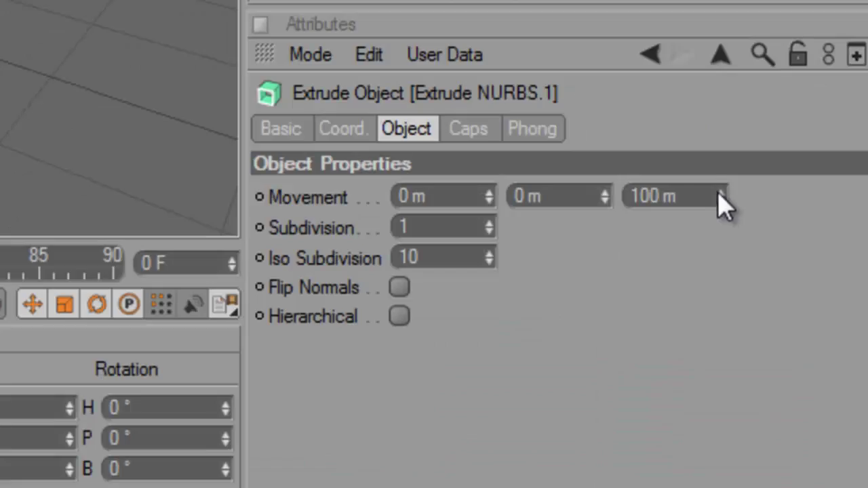
left_click(716, 195)
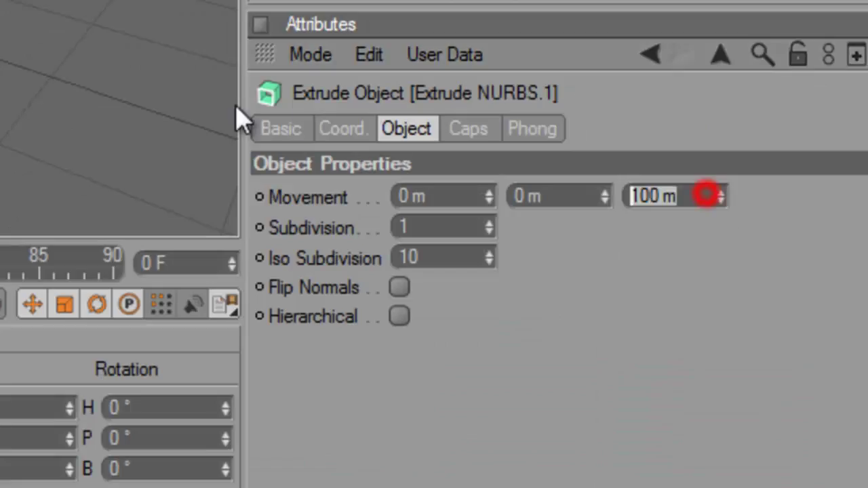
type("50")
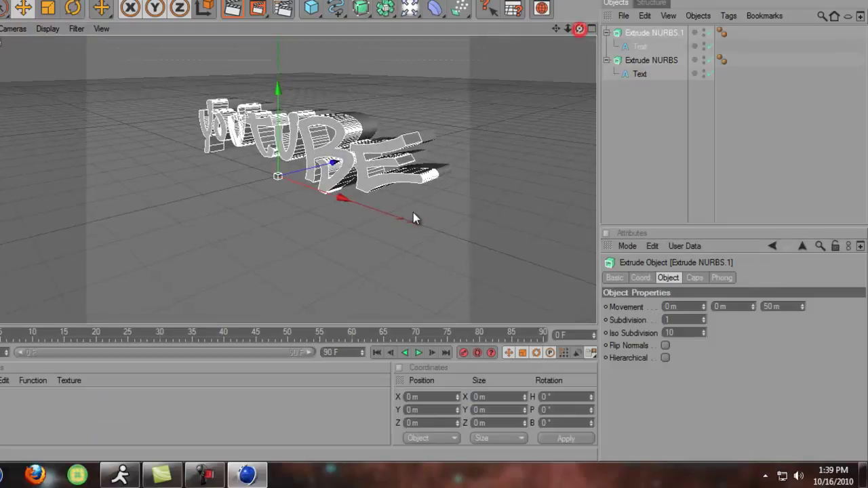
left_click_drag(580, 32, 399, 212)
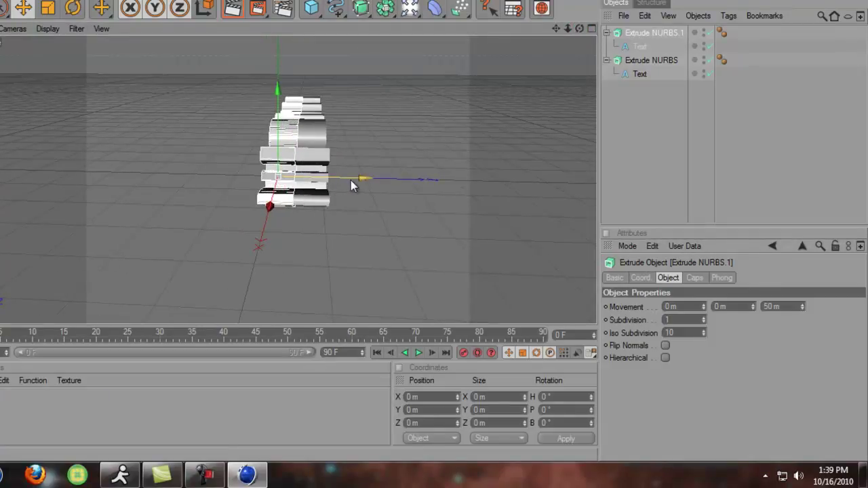
left_click_drag(351, 180, 401, 212)
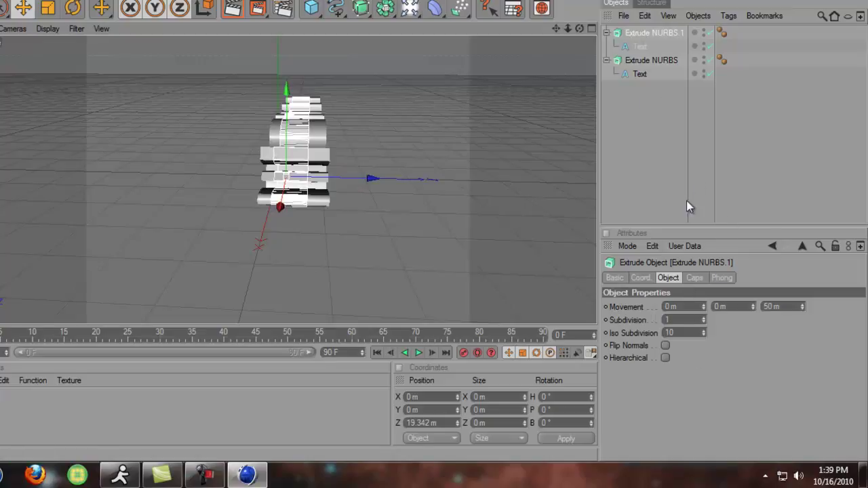
Set Extrude NURBS.1's start and end caps to Fillet Cap, each with 10 m radius.
left_click(695, 278)
left_click(701, 306)
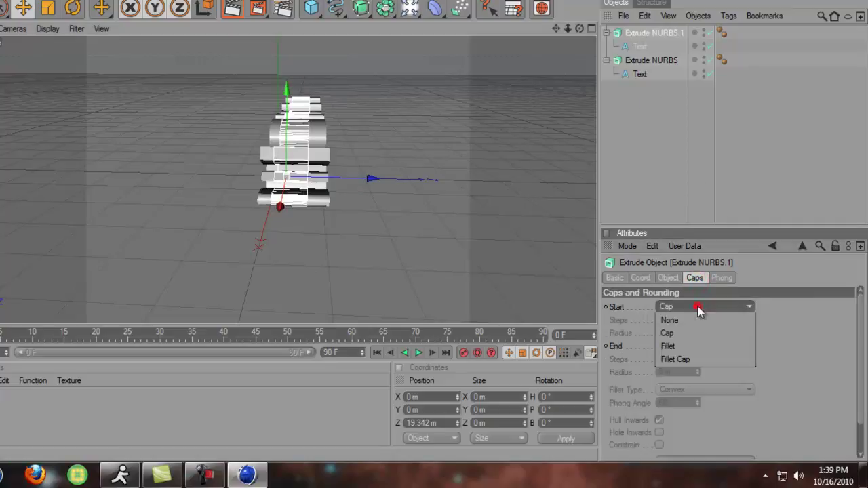
left_click(702, 359)
left_click(701, 348)
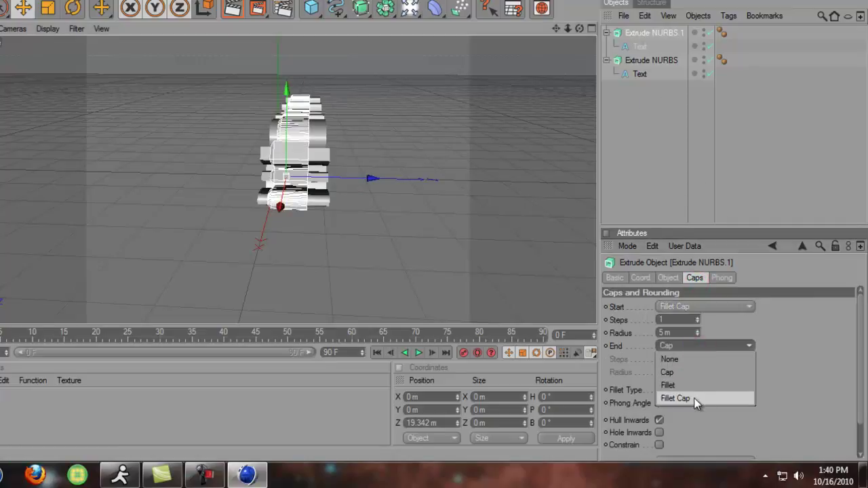
left_click(692, 399)
double_click(684, 333)
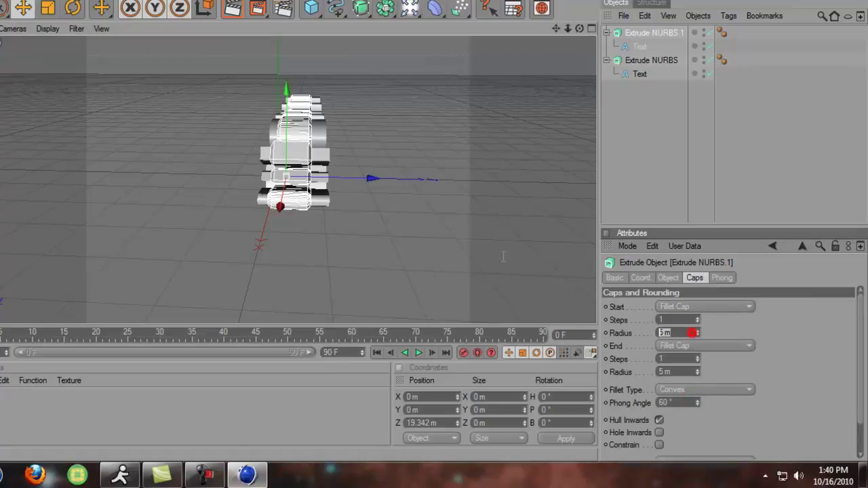
type("10")
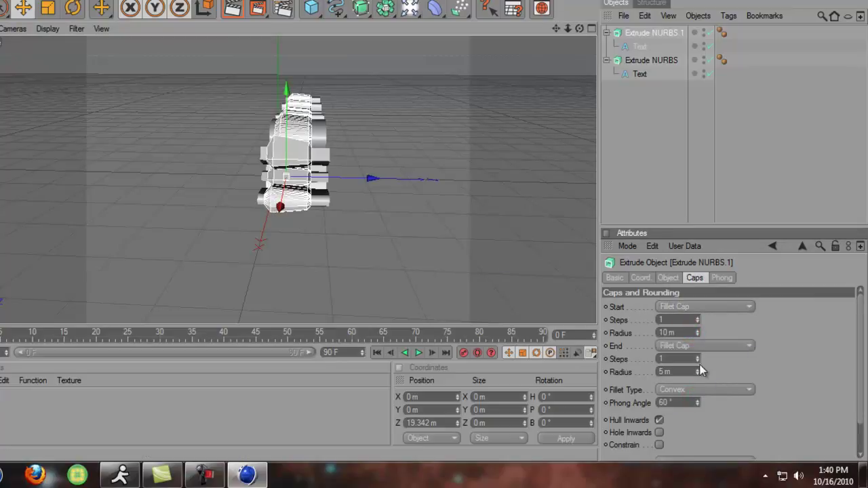
double_click(681, 372)
type("10")
key("Return")
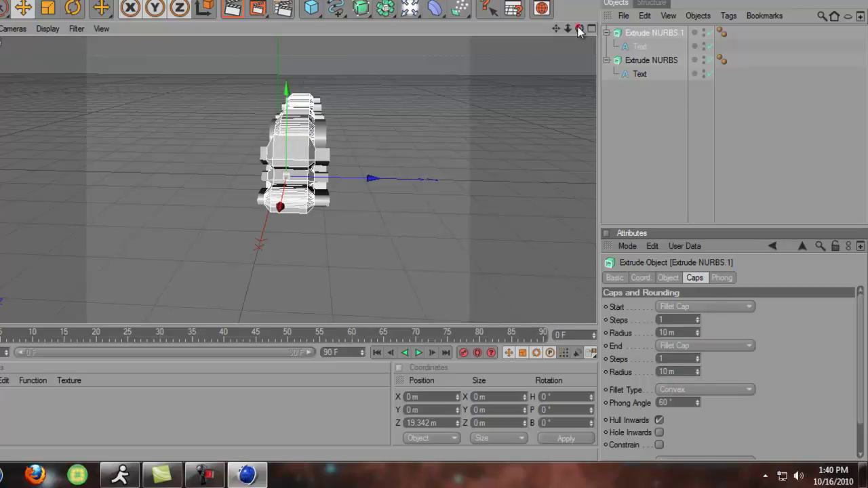
mouse_move(579, 28)
left_mouse_down()
mouse_move(397, 217)
mouse_move(376, 216)
left_mouse_up()
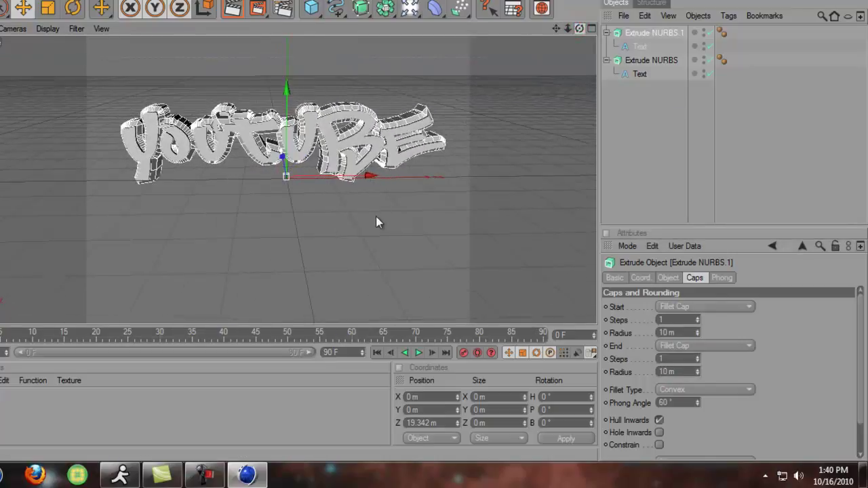
left_click(625, 126)
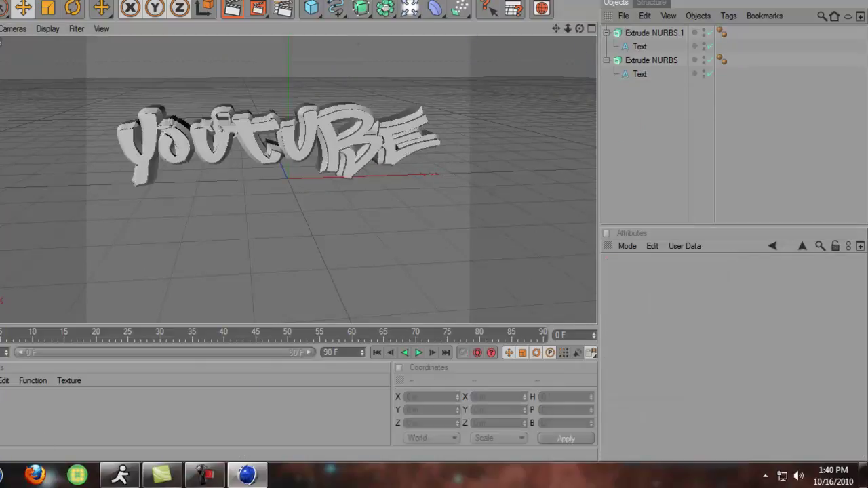
Browse the Content Browser's material presets to the Danel folder and take the glossy red material.
left_click(542, 8)
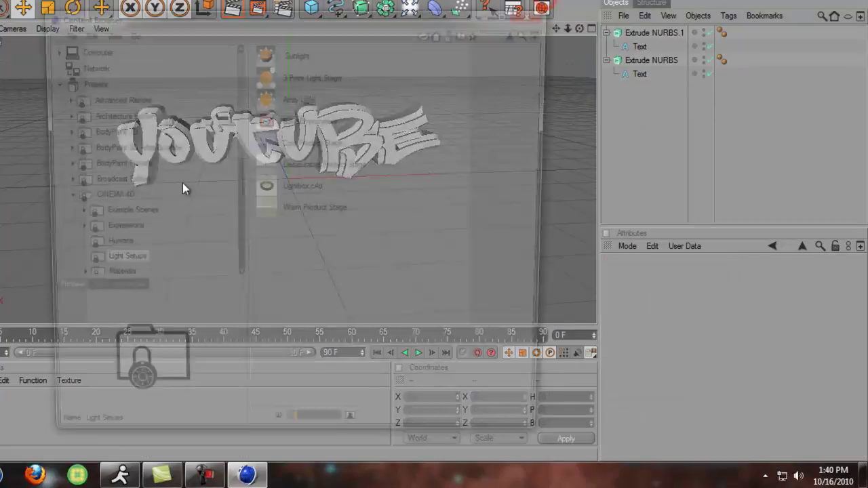
left_click(115, 247)
left_click(103, 231)
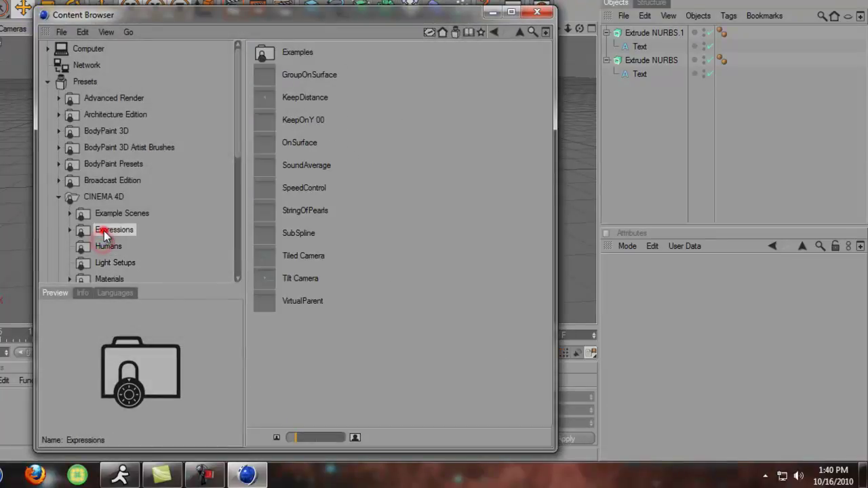
left_click(104, 211)
scroll(103, 211, "down", 3)
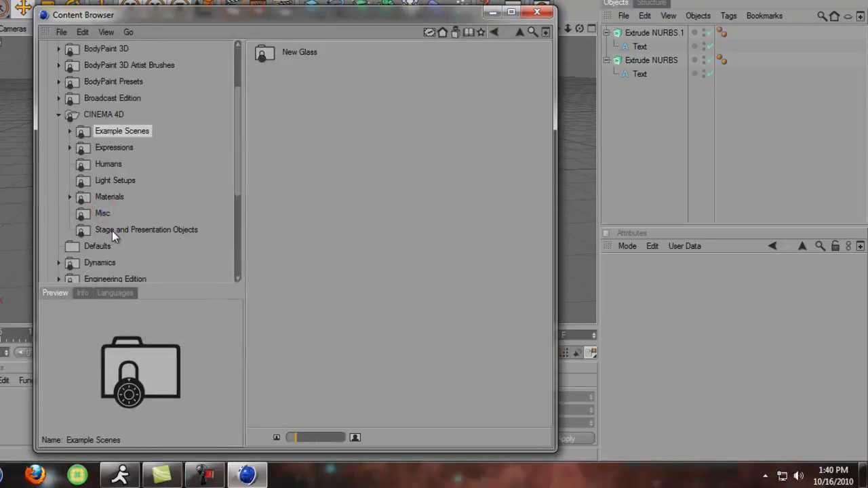
left_click(102, 214)
left_click(105, 197)
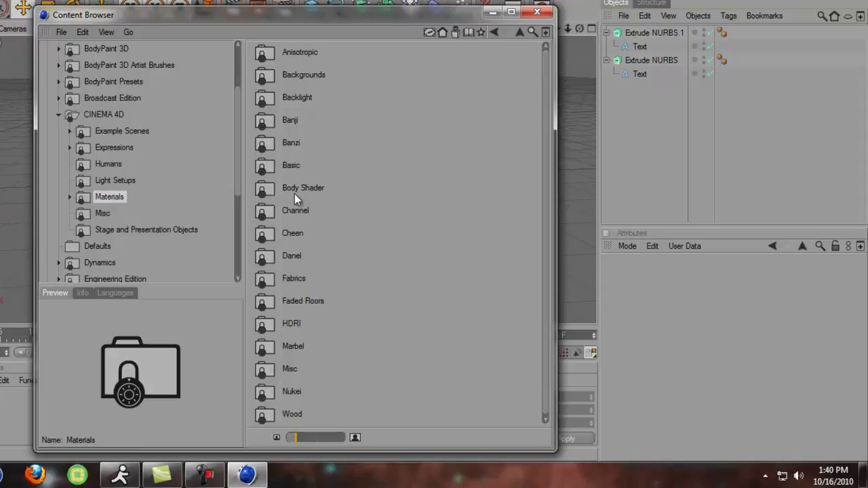
double_click(297, 216)
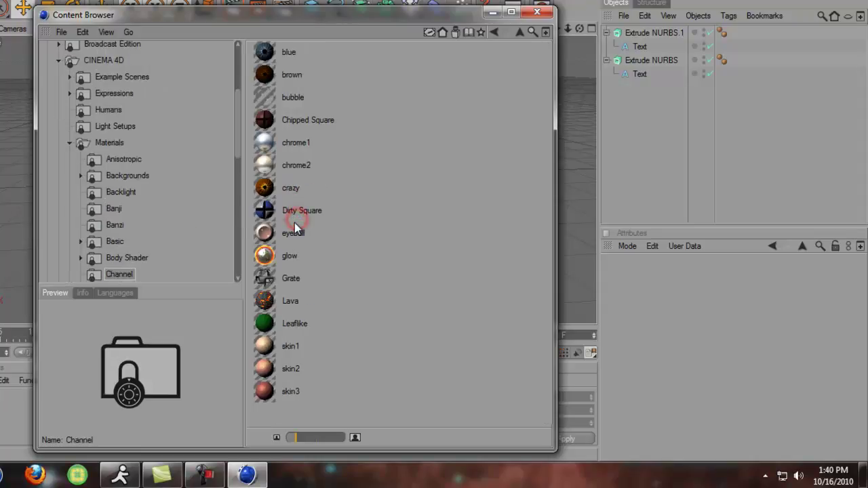
scroll(122, 262, "down", 3)
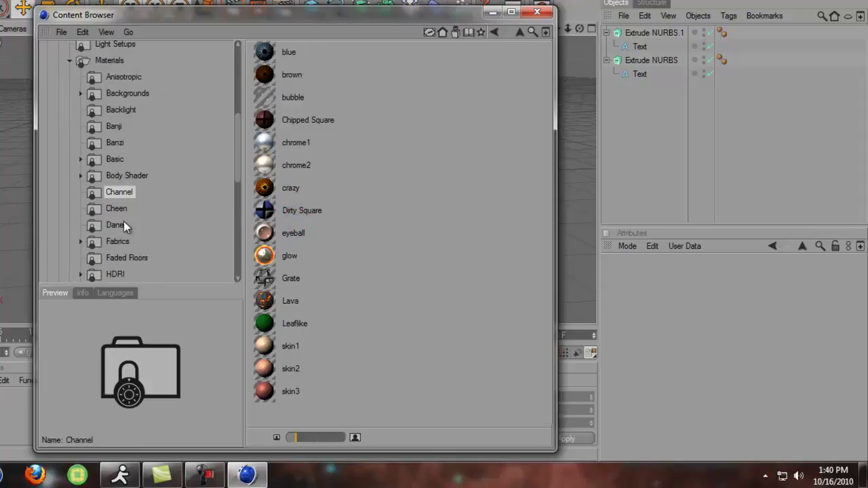
left_click(119, 209)
left_click(123, 225)
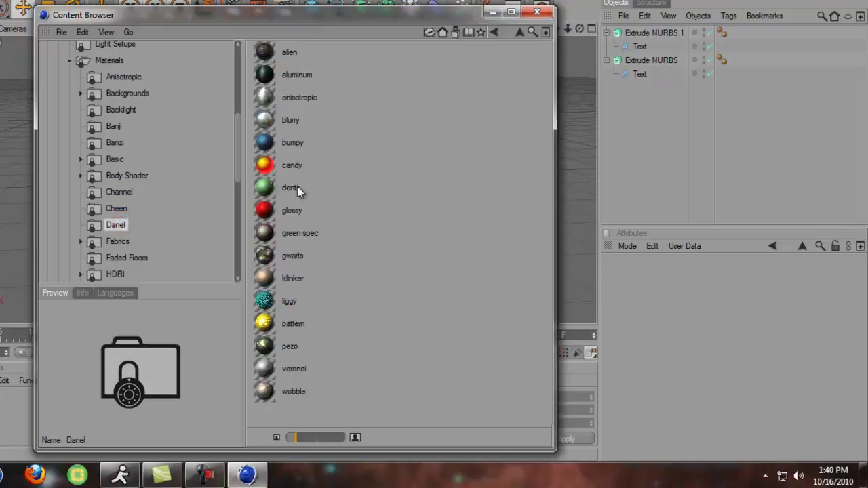
left_click(286, 209)
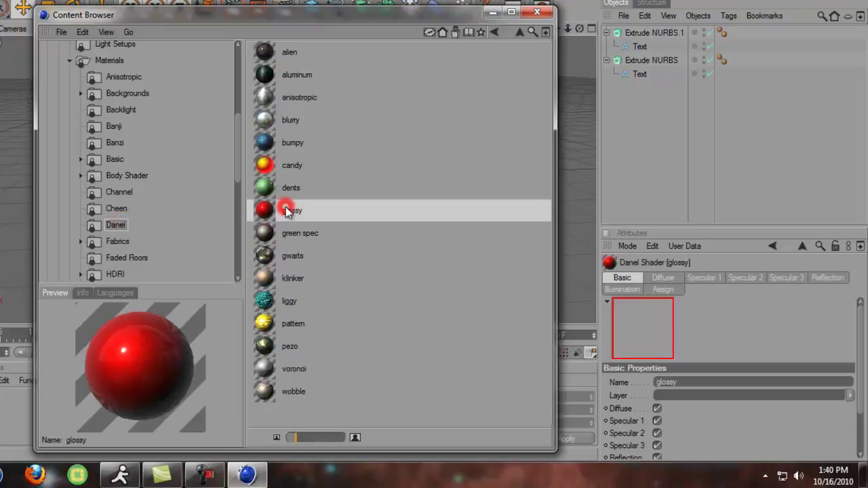
left_click(537, 13)
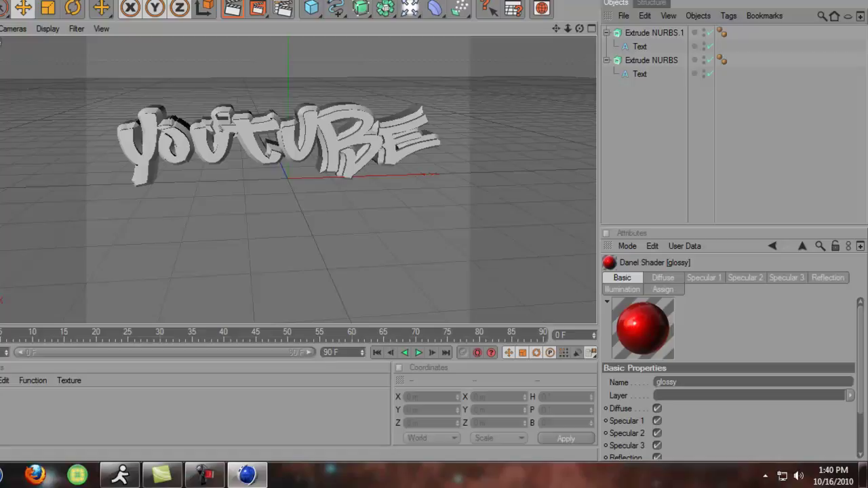
Load the Danel blurry chrome material into the scene from the Content Browser.
left_click(541, 8)
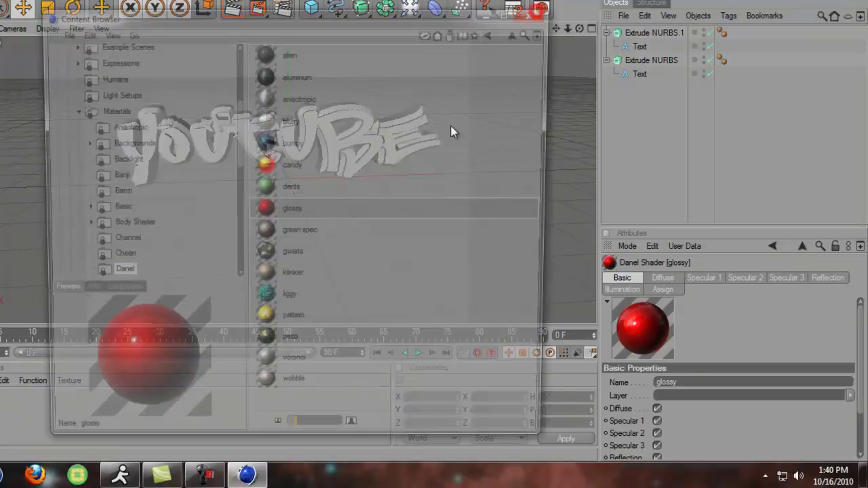
double_click(292, 125)
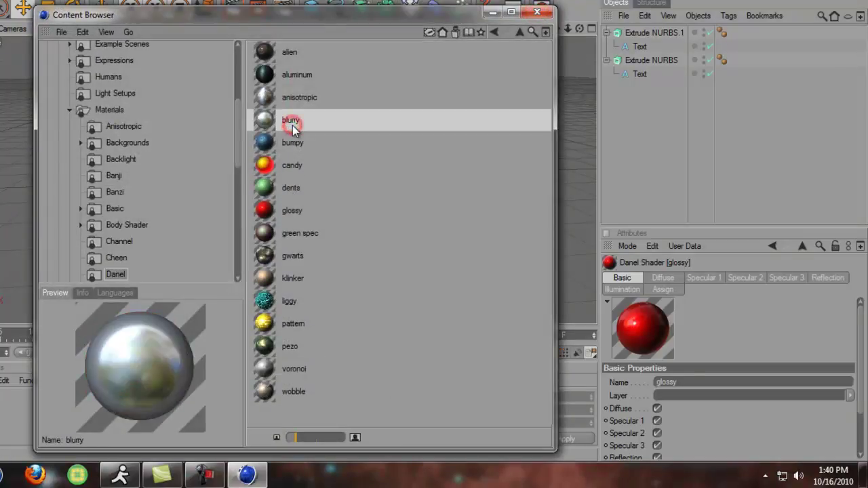
left_click(536, 12)
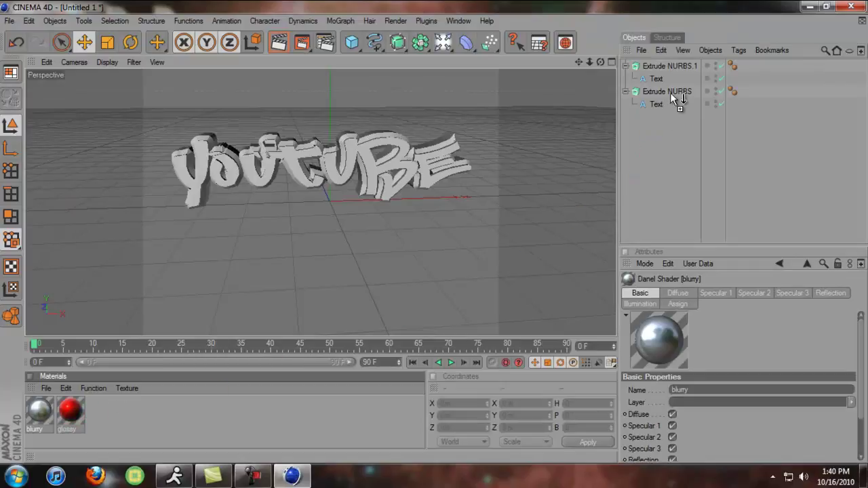
Apply glossy red to Extrude NURBS and blurry chrome to Extrude NURBS.1, then test-render.
left_click_drag(653, 133, 670, 91)
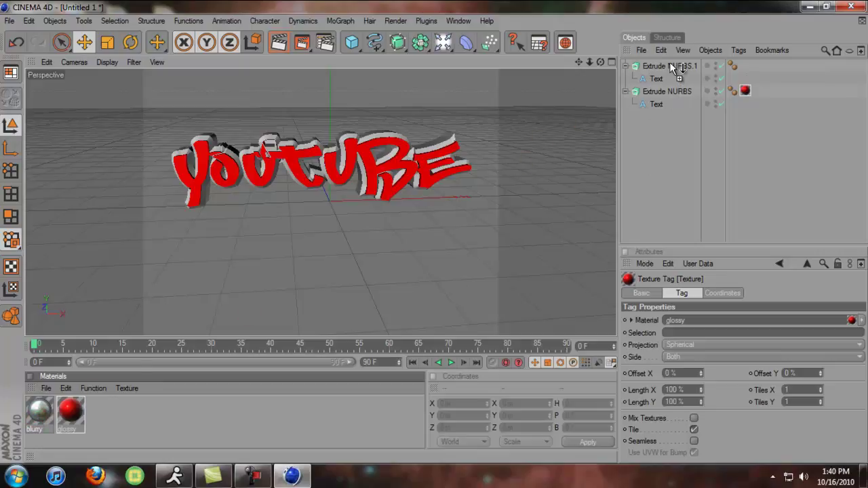
left_click_drag(542, 138, 669, 63)
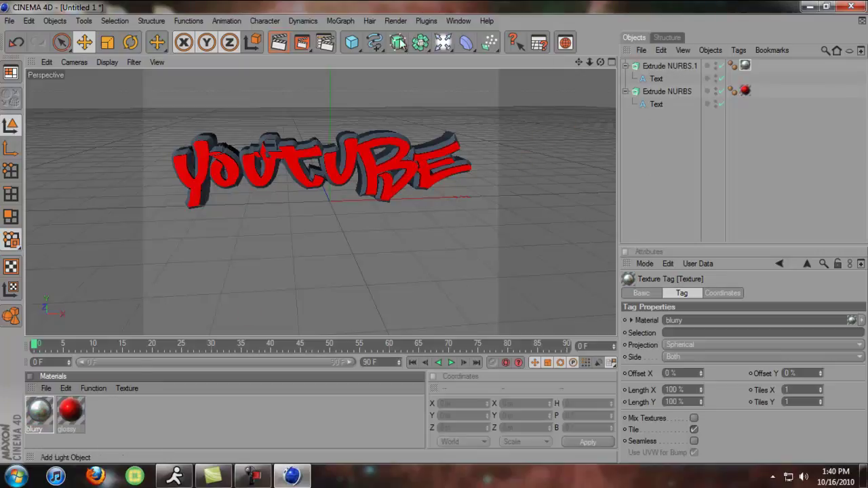
left_click(283, 42)
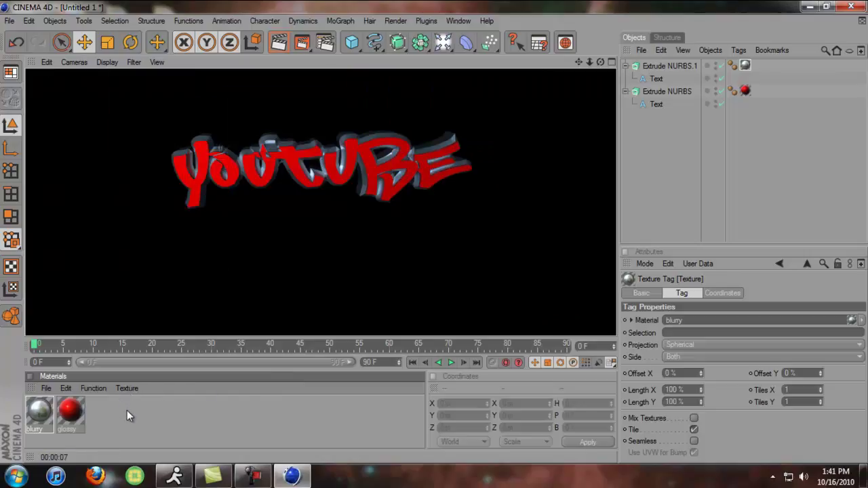
left_click(127, 412)
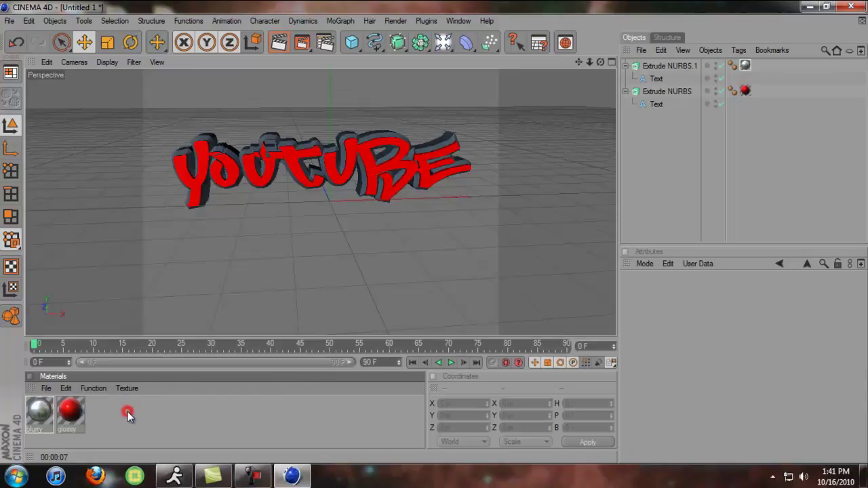
Add a Plane object and set its width and height to 5000 m.
left_click(355, 45)
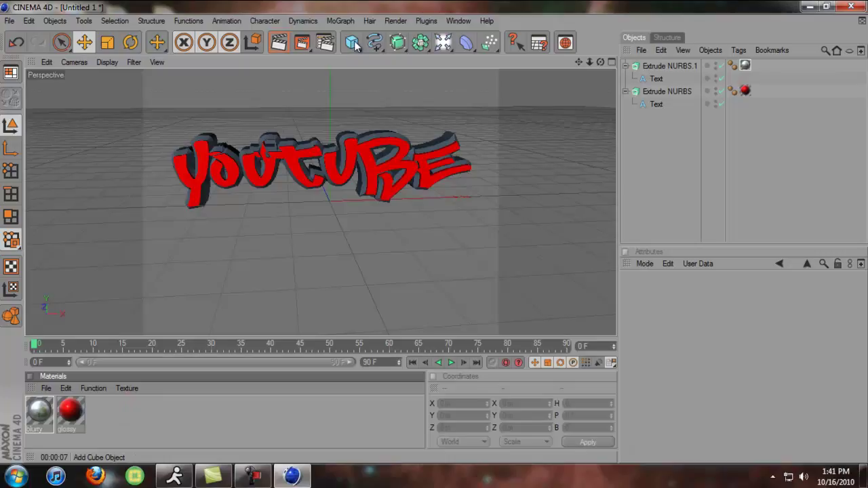
left_click(469, 76)
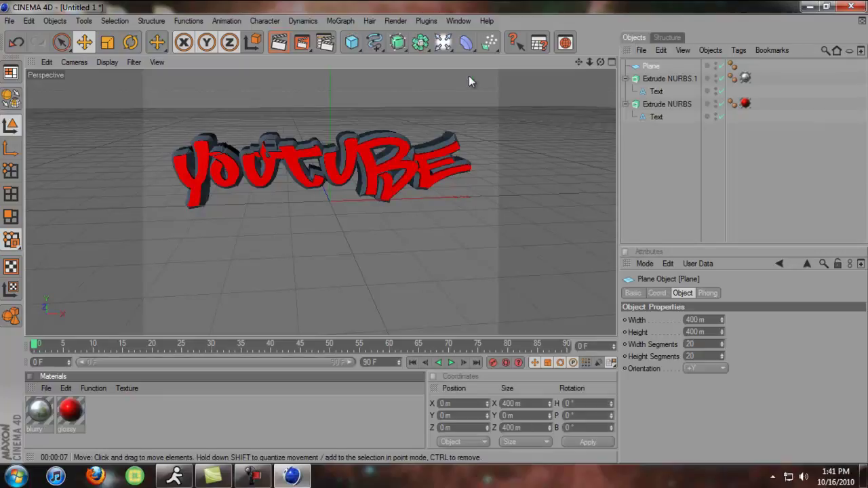
left_click(651, 66)
left_click(708, 319)
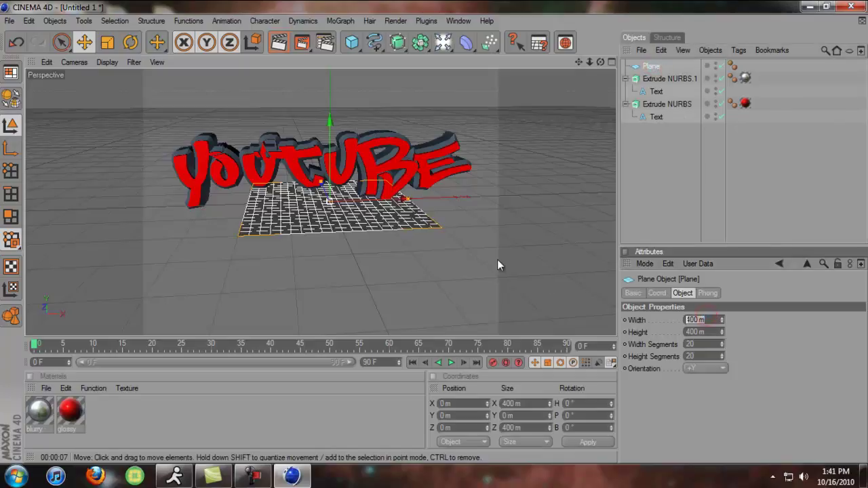
type("5000")
key("Return")
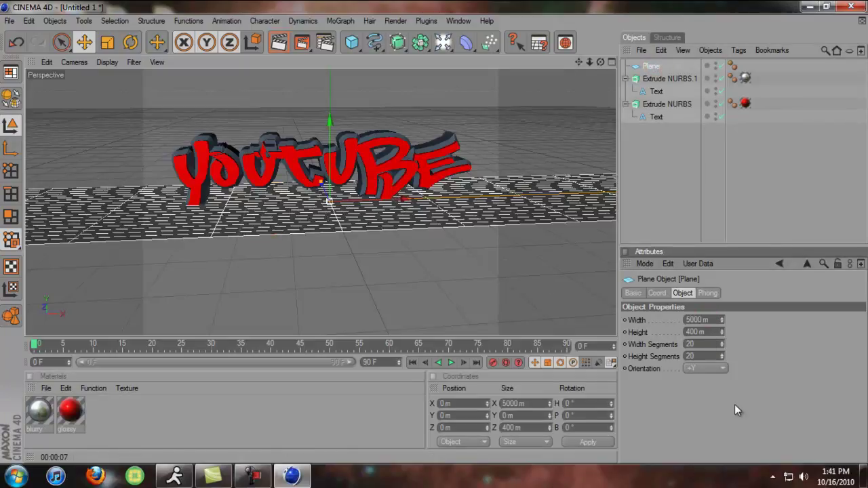
left_click(716, 332)
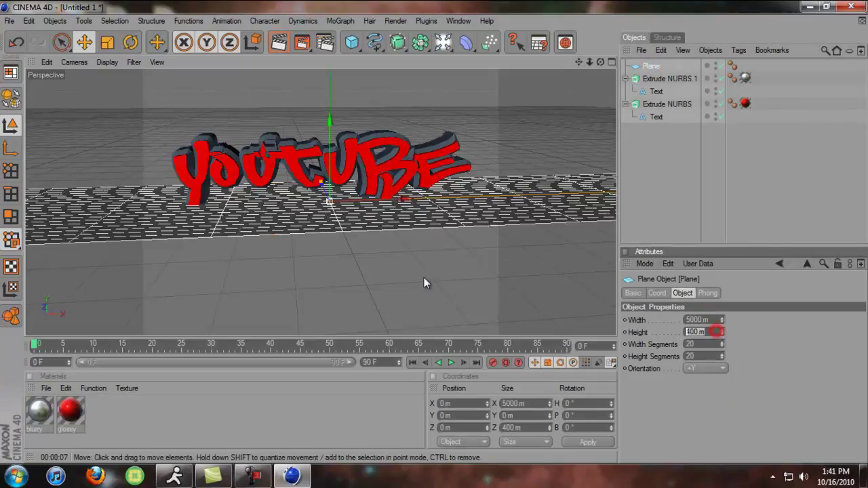
type("5000")
key("Return")
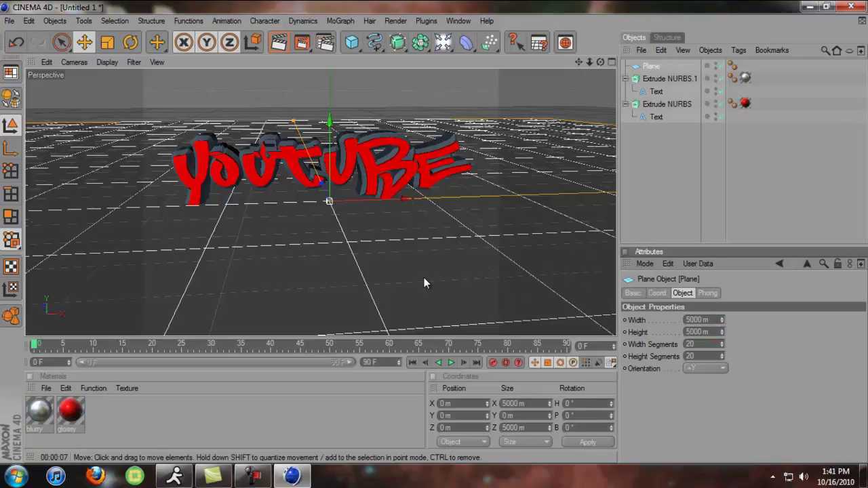
Create a new material with a Color shader of RGB 250/252/255, 82% brightness, Environment enabled.
left_click(137, 417)
double_click(123, 431)
double_click(37, 411)
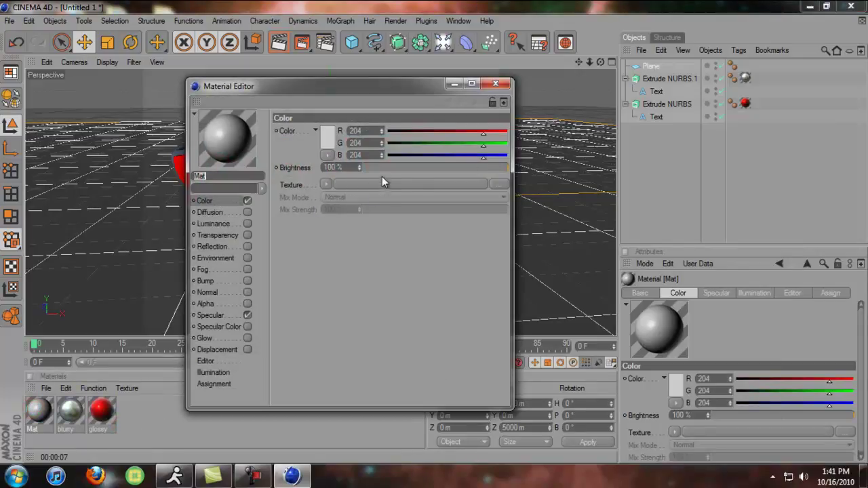
left_click(325, 185)
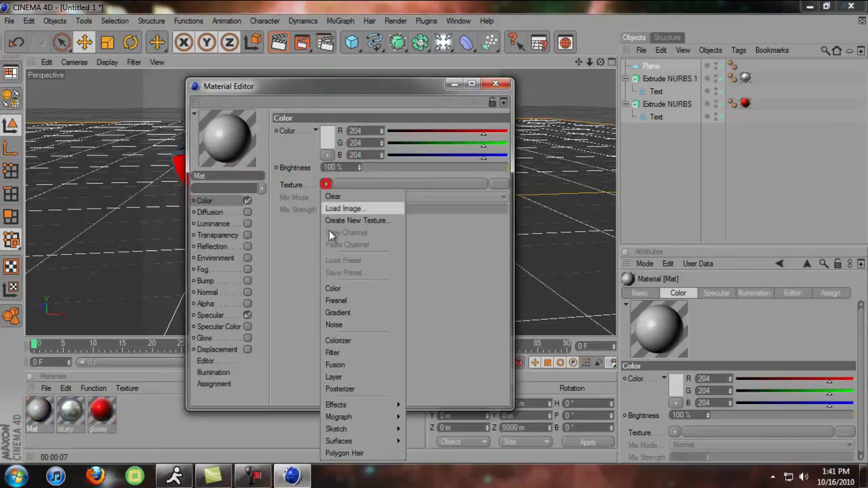
left_click(328, 290)
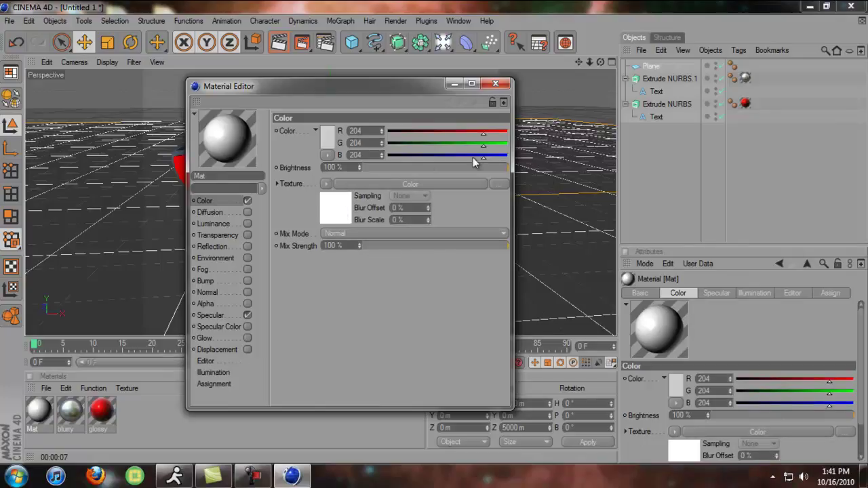
left_click_drag(473, 158, 507, 156)
left_click(505, 143)
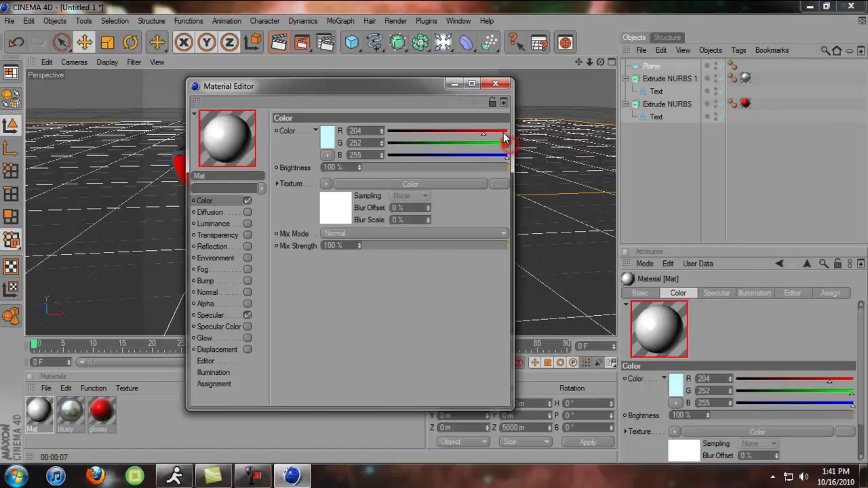
left_click(504, 131)
left_click(483, 167)
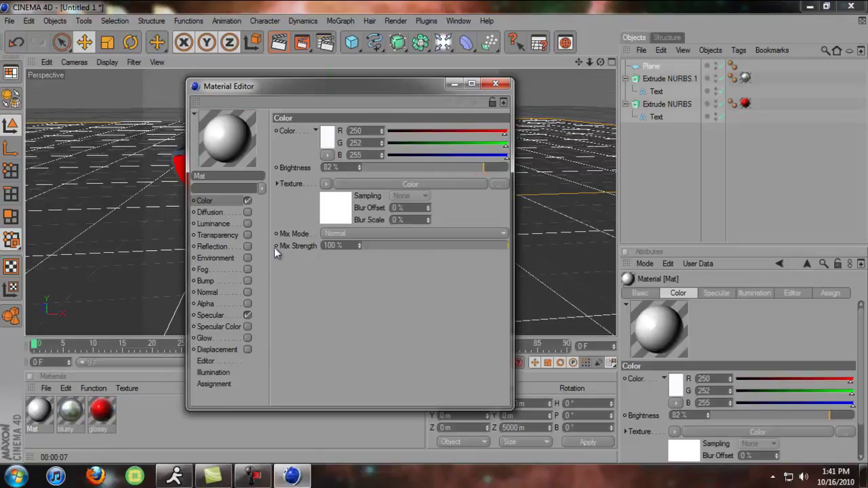
left_click(248, 258)
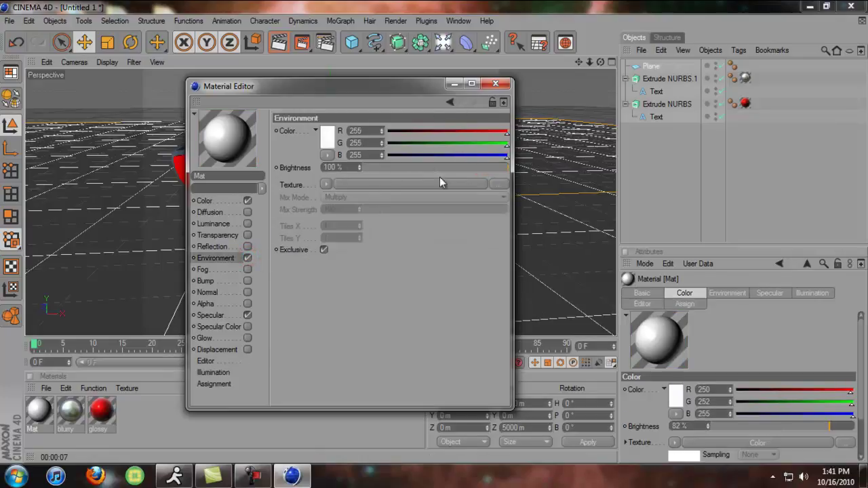
left_click(496, 84)
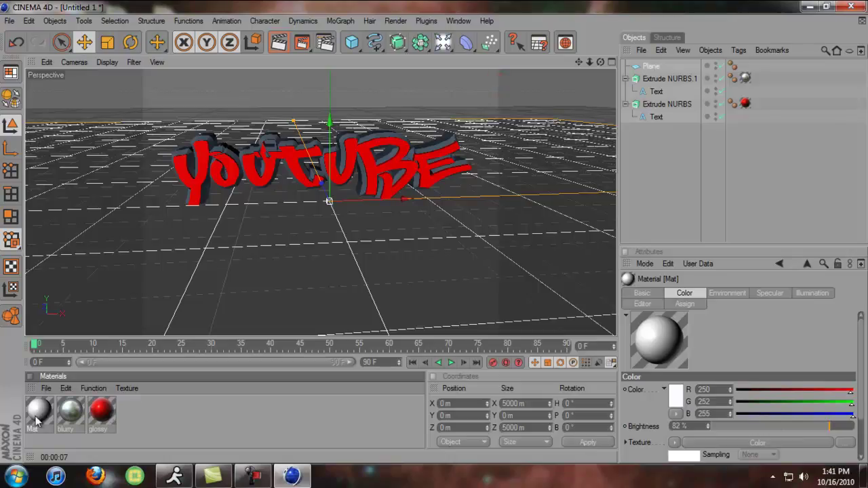
Apply the Mat material to the Plane floor and run a test render.
left_click_drag(37, 421, 168, 289)
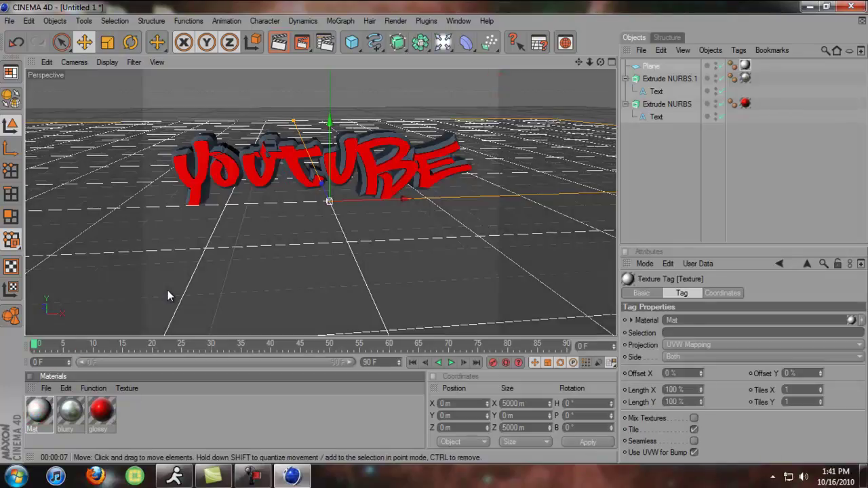
left_click(279, 43)
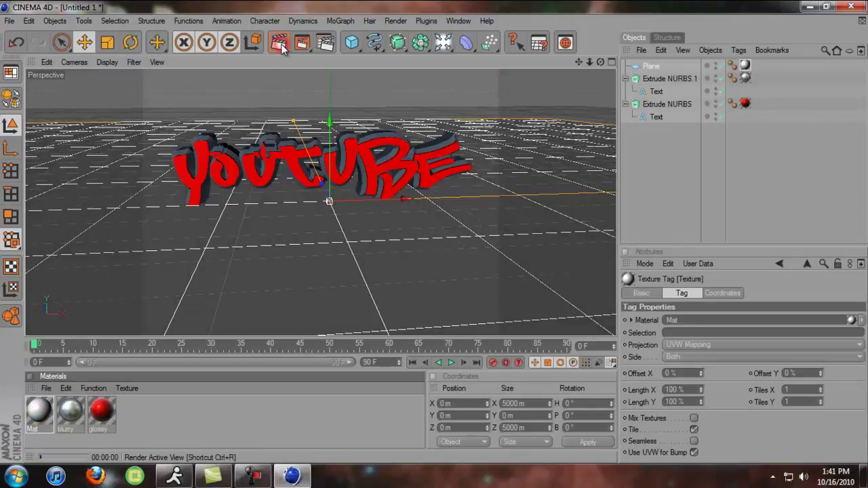
left_click(302, 405)
Add a default light and move it toward the camera and higher above the floor.
left_click(446, 46)
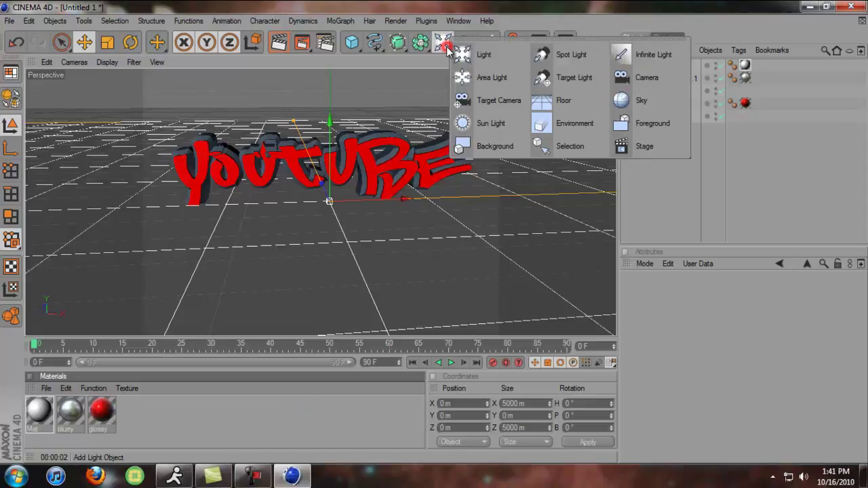
left_click(502, 62)
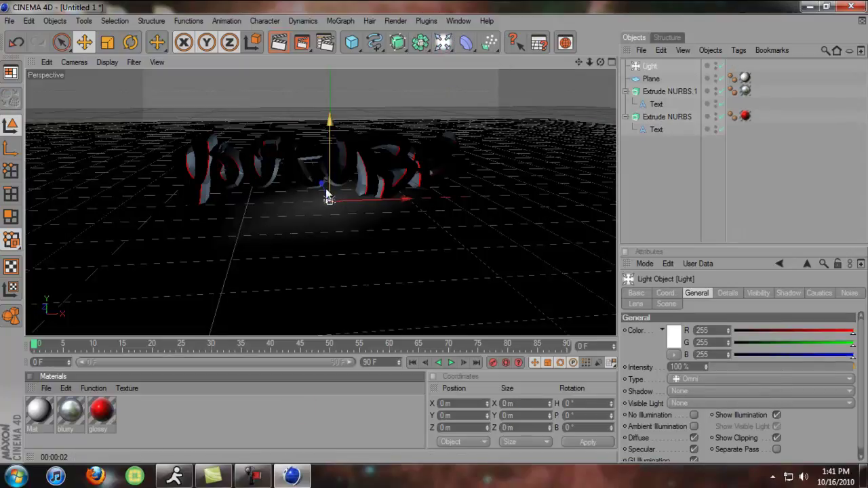
left_click_drag(327, 192, 441, 229)
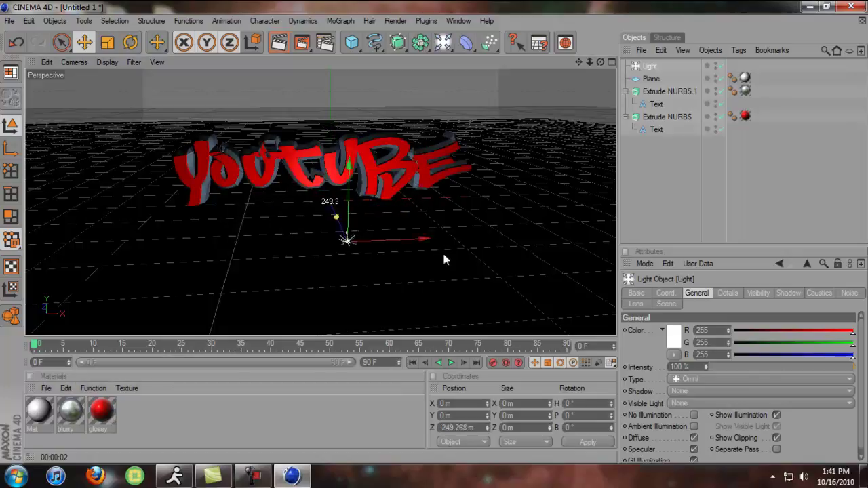
mouse_move(370, 212)
left_mouse_down()
mouse_move(433, 214)
mouse_move(434, 232)
left_mouse_up()
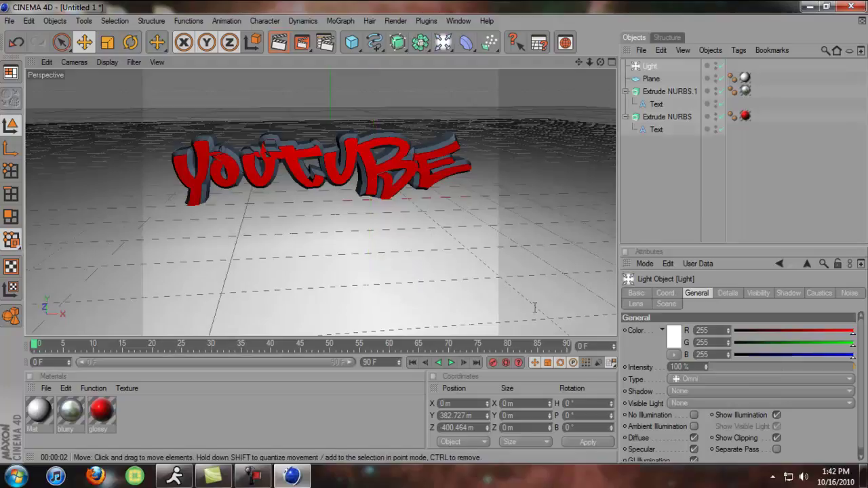
Keep the light type as Omni and set its shadow to Shadow Maps (Soft).
left_click(705, 381)
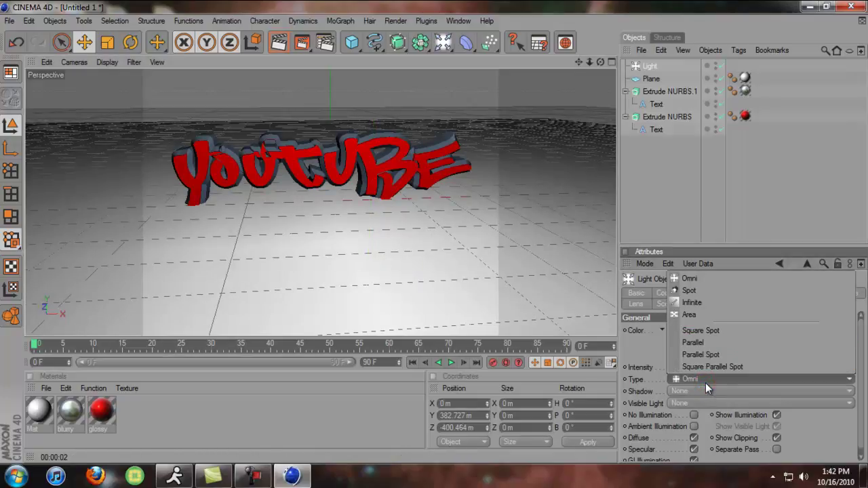
left_click(705, 383)
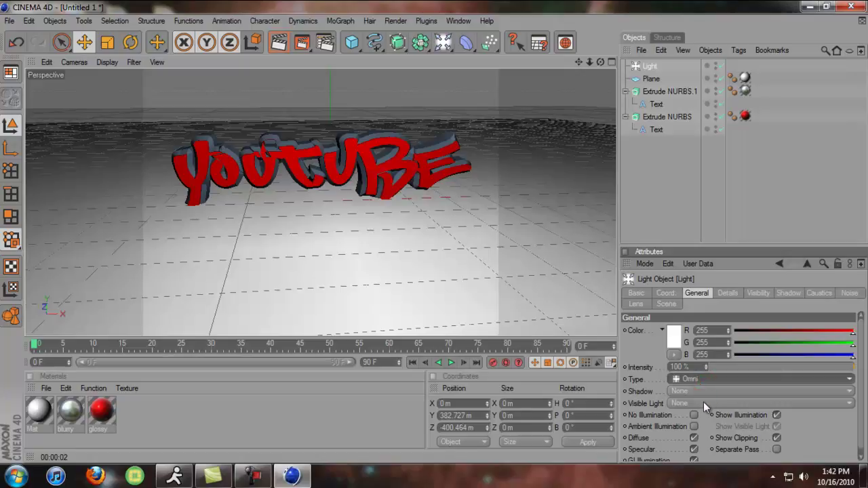
left_click(704, 392)
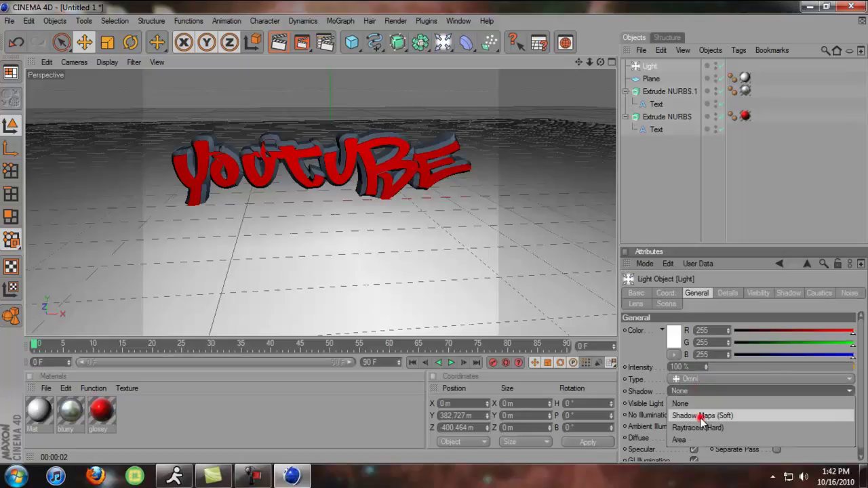
left_click(702, 415)
Reposition the light above the YOUTUBE text and render a test of the active view.
scroll(400, 122, "down", 4)
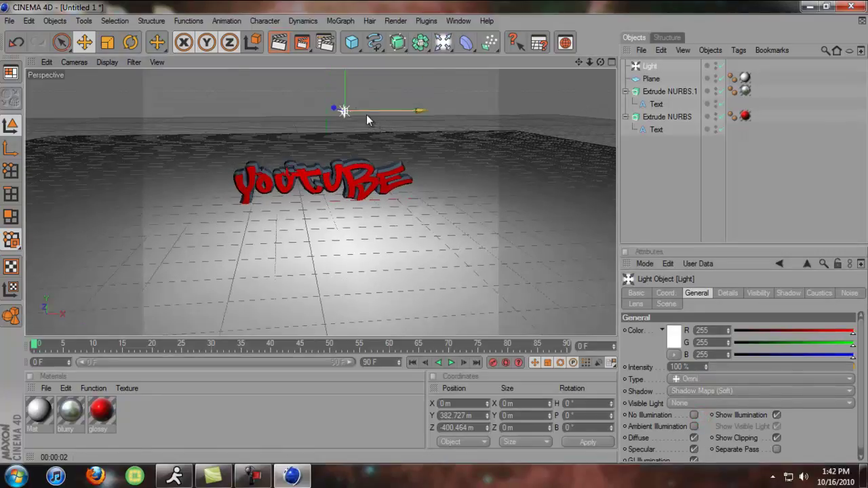
mouse_move(346, 107)
left_mouse_down()
mouse_move(490, 329)
mouse_move(436, 232)
left_mouse_up()
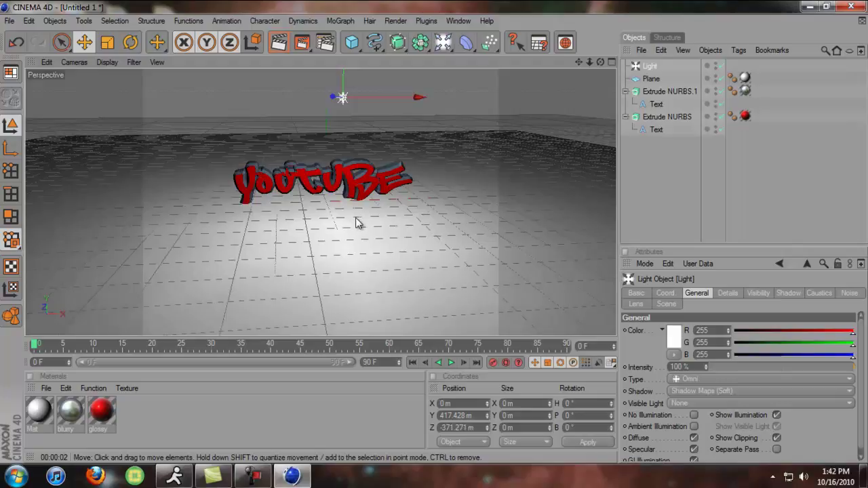
scroll(356, 222, "up", 4)
left_click(279, 45)
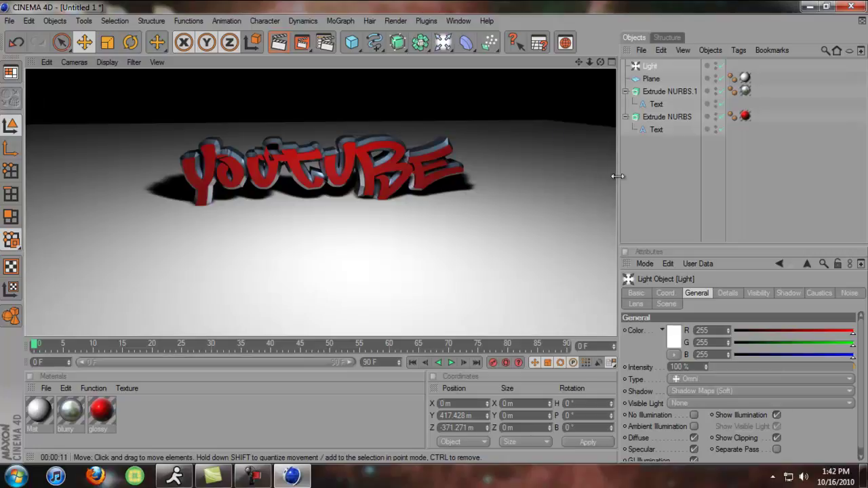
left_click(665, 217)
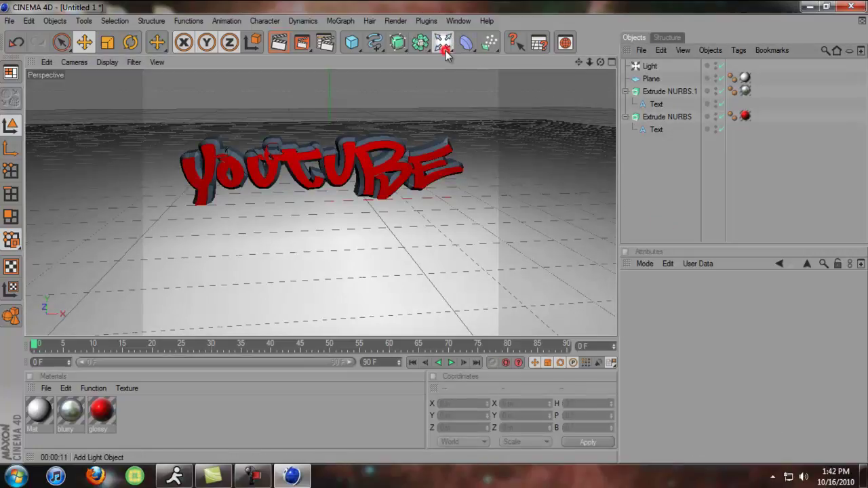
Add a Background object textured with the Mat material, then add a Camera.
left_click_drag(445, 50, 597, 128)
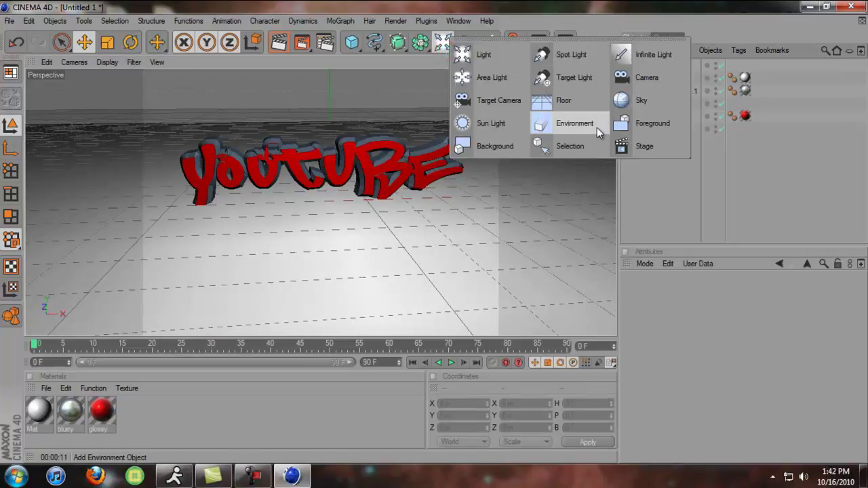
left_click_drag(597, 128, 502, 141)
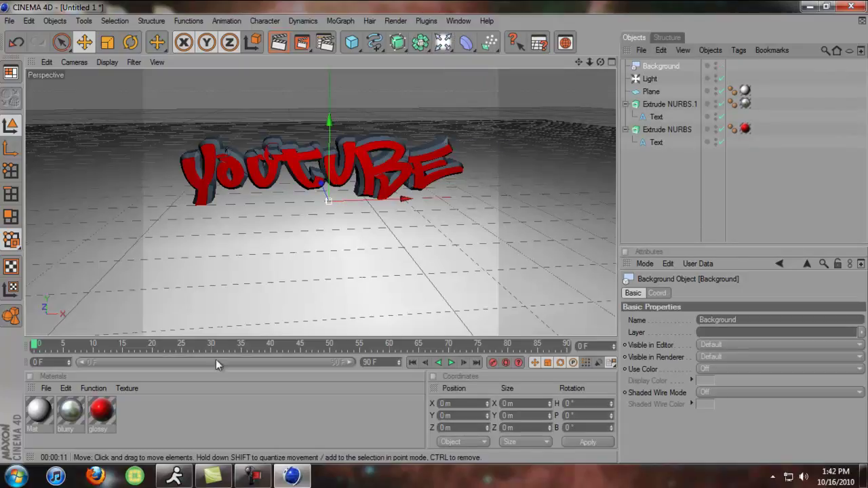
left_click_drag(39, 410, 653, 67)
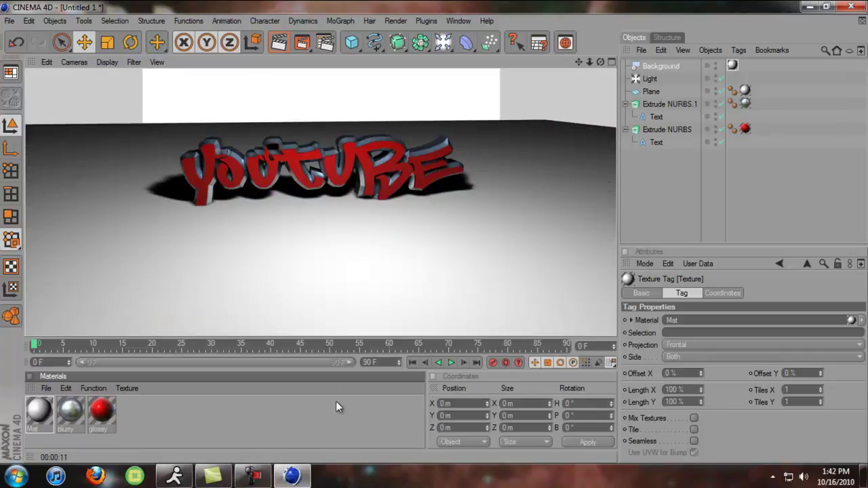
left_click(271, 274)
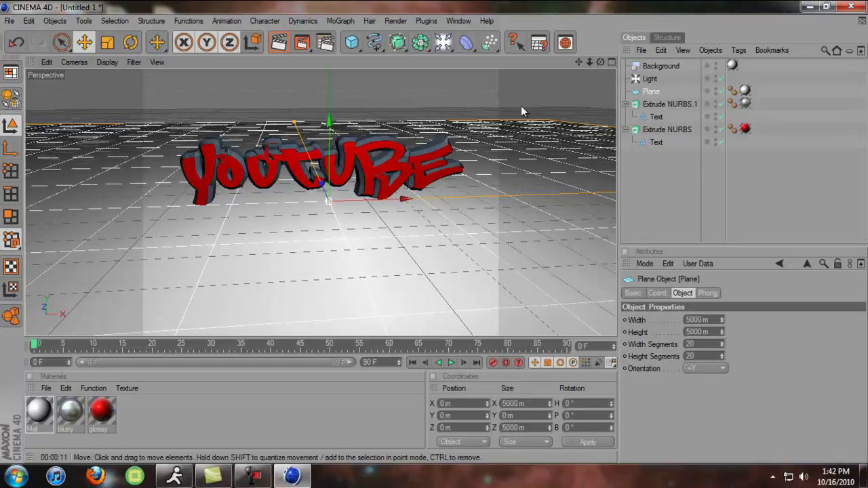
left_click_drag(443, 42, 613, 82)
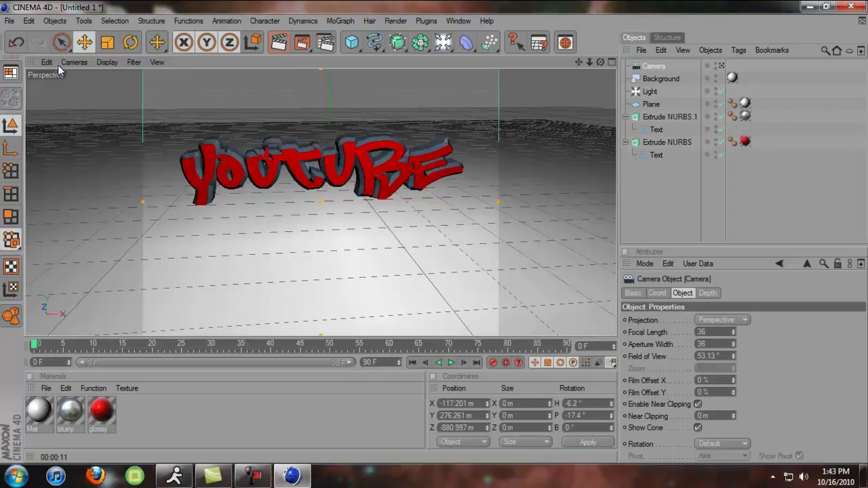
Look through the new Camera and dolly it close to the YOUTUBE letters.
left_click(71, 62)
left_click(155, 82)
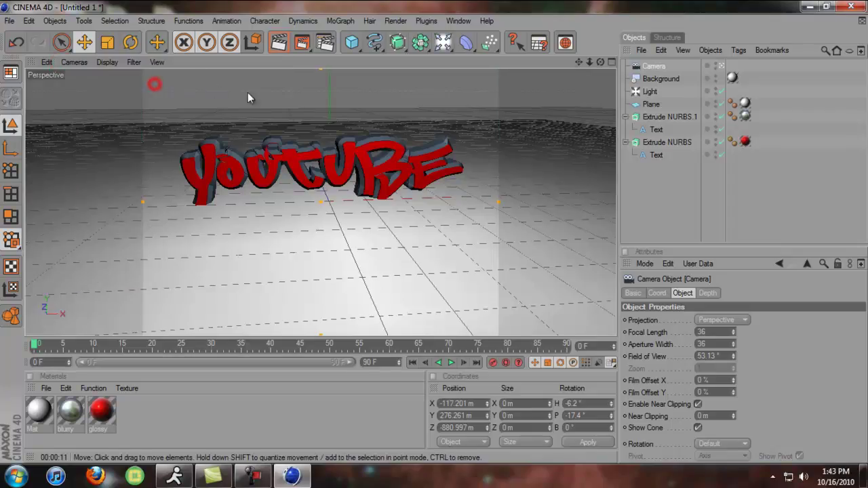
left_click(591, 63)
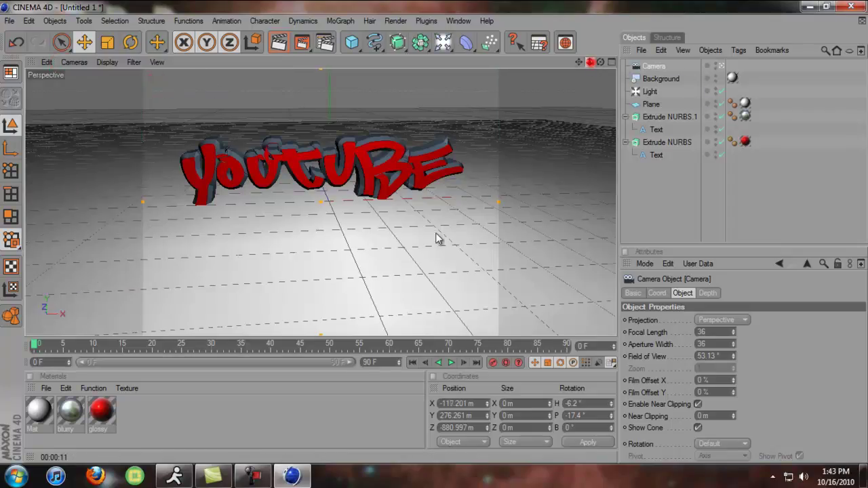
mouse_move(437, 237)
left_mouse_down()
mouse_move(591, 61)
mouse_move(579, 61)
mouse_move(455, 237)
mouse_move(578, 76)
left_mouse_up()
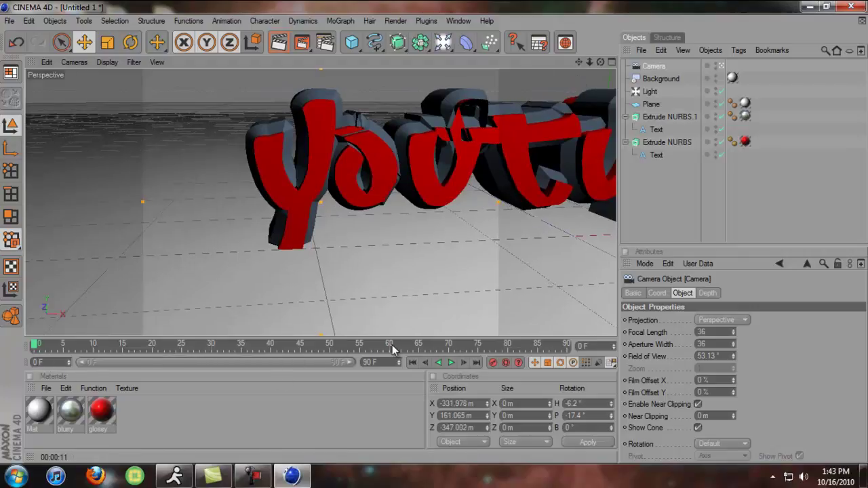
Set the animation's maximum frame to 300.
double_click(371, 362)
type("3")
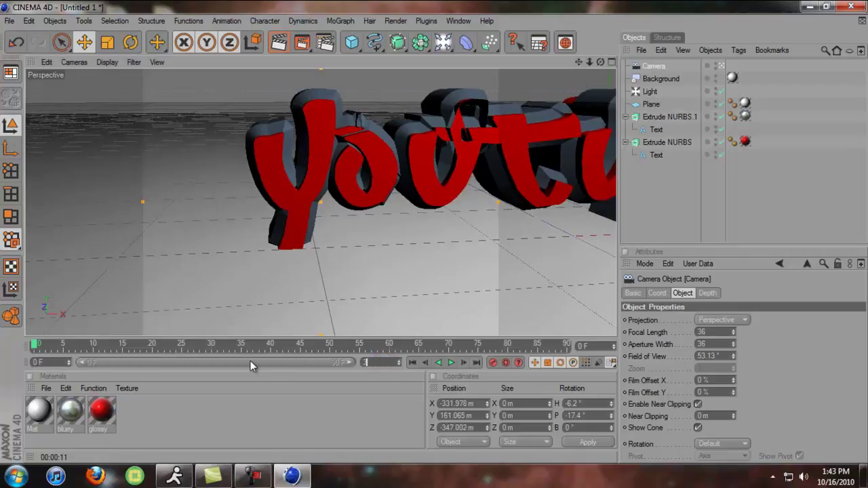
type("00")
key("Return")
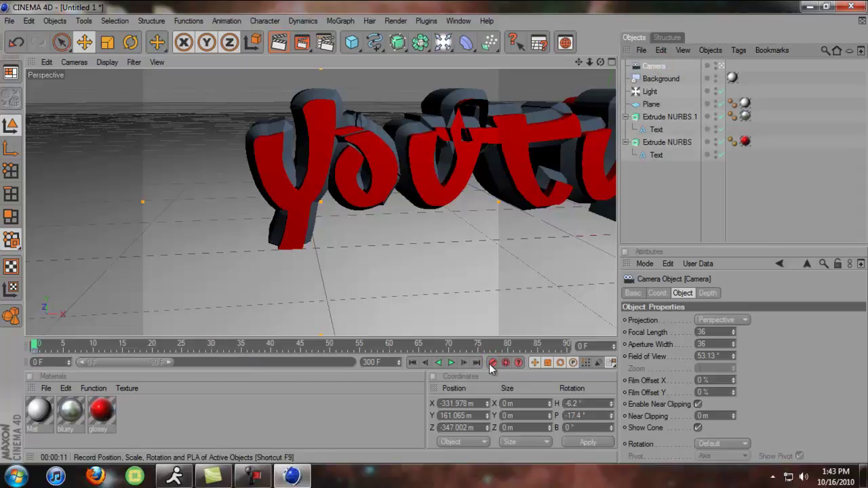
Move the camera along the text and record keyframes at frames 15, 30 and 45.
left_click(124, 343)
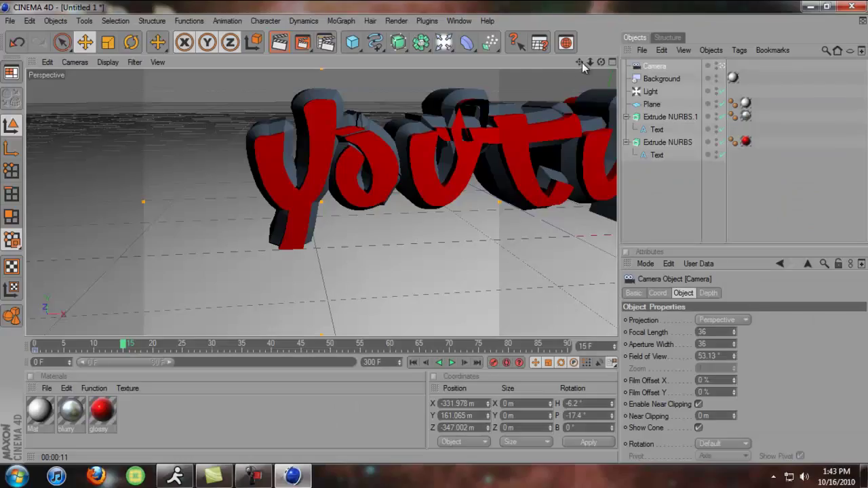
left_click_drag(582, 62, 528, 247)
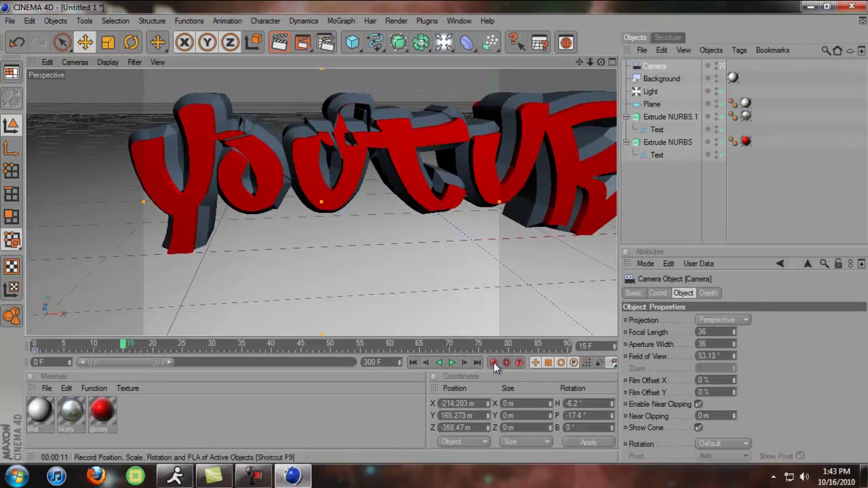
left_click(493, 363)
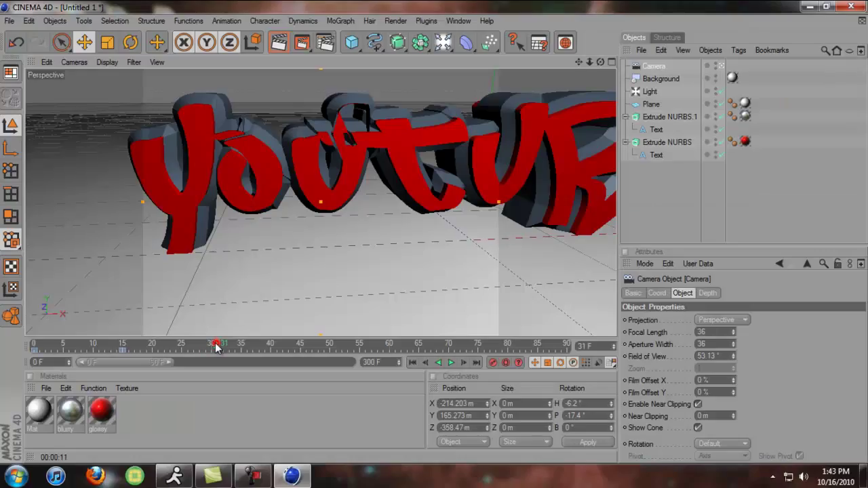
left_click(216, 345)
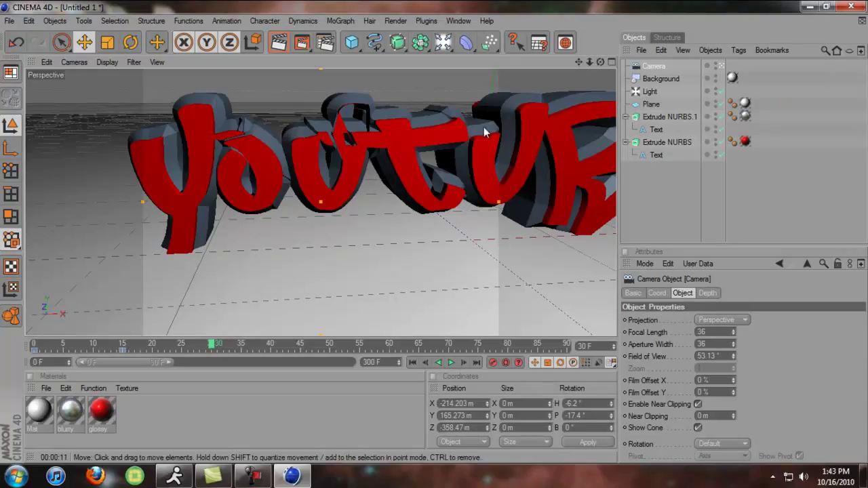
mouse_move(579, 62)
left_mouse_down()
mouse_move(429, 235)
mouse_move(601, 305)
left_mouse_up()
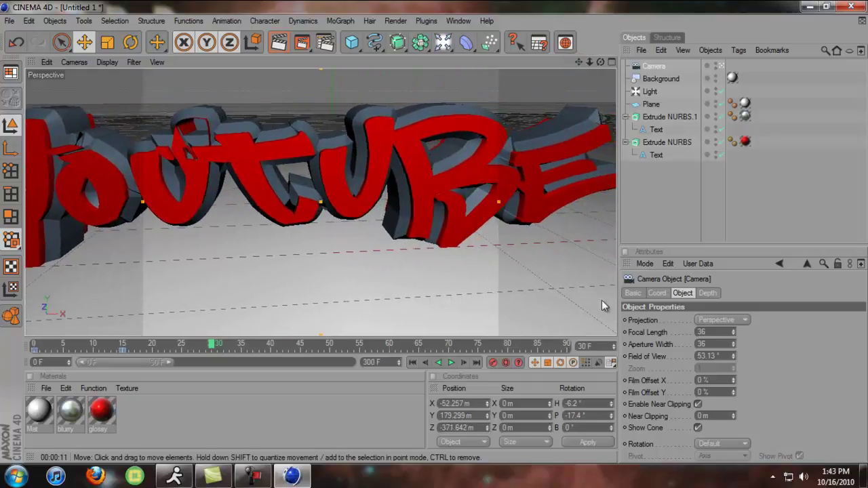
left_click(486, 365)
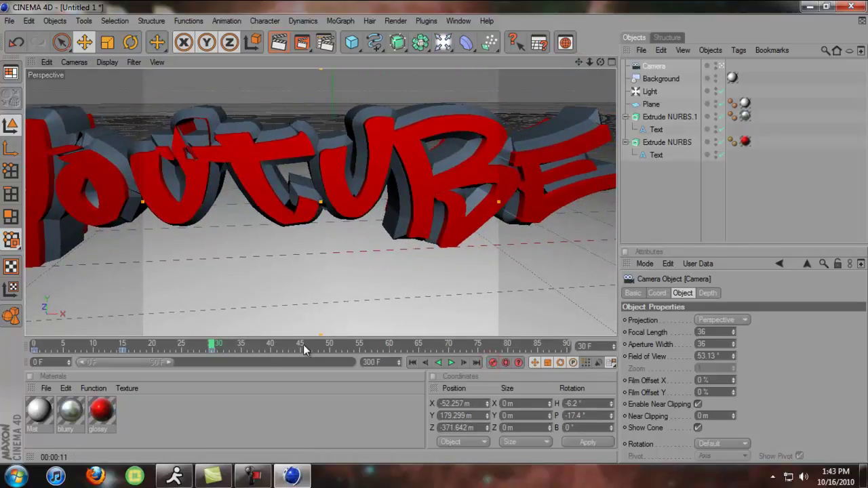
left_click(304, 344)
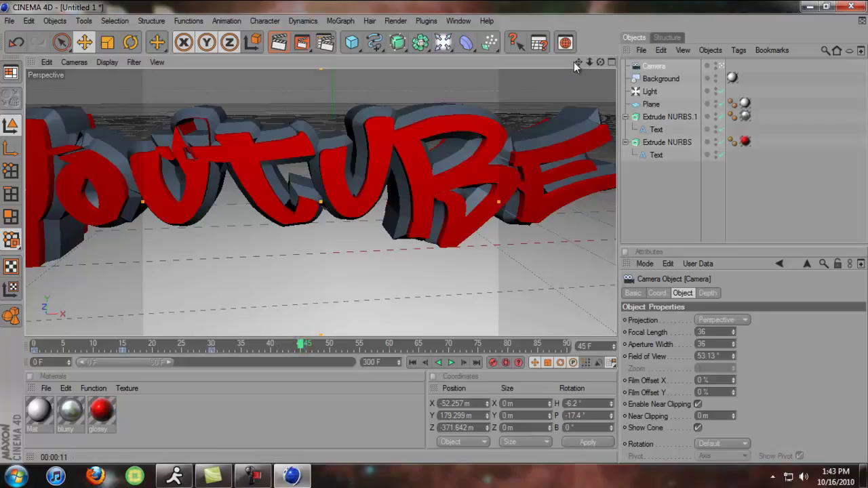
left_click_drag(575, 65, 426, 236)
left_click(494, 363)
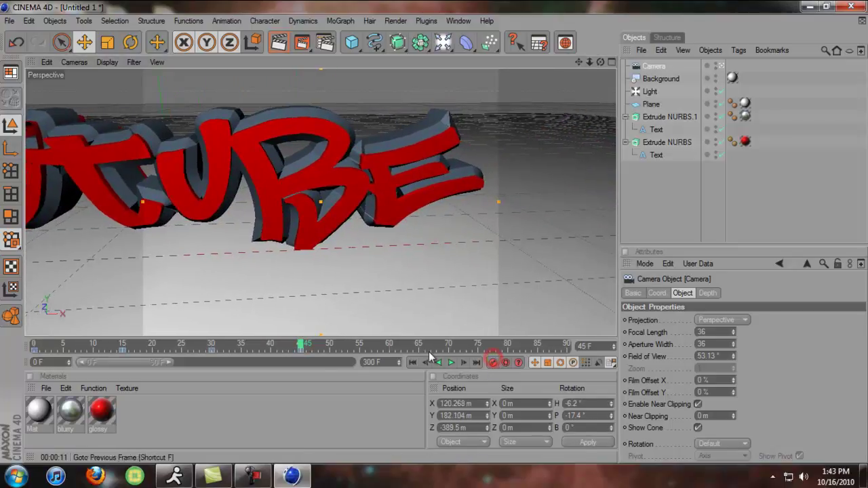
Pull the camera back at frame 60, then pan and rotate it for a keyframe at frame 75.
left_click(393, 346)
left_click_drag(394, 346, 388, 346)
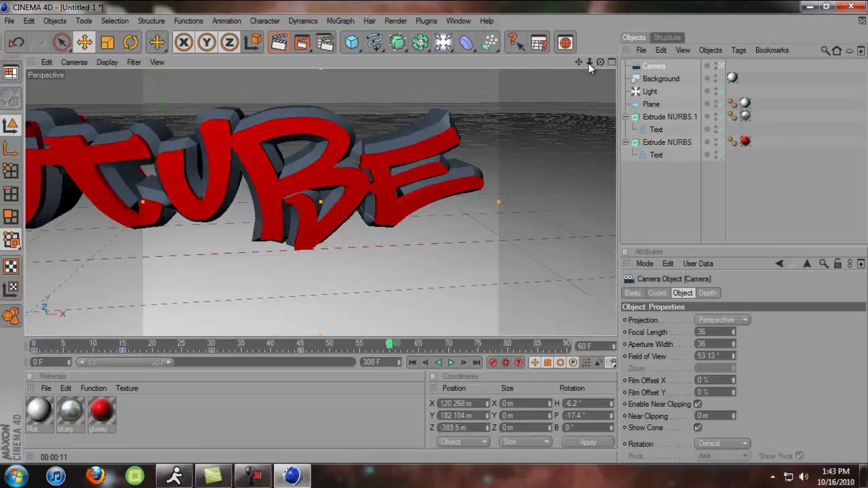
left_click_drag(588, 62, 434, 237)
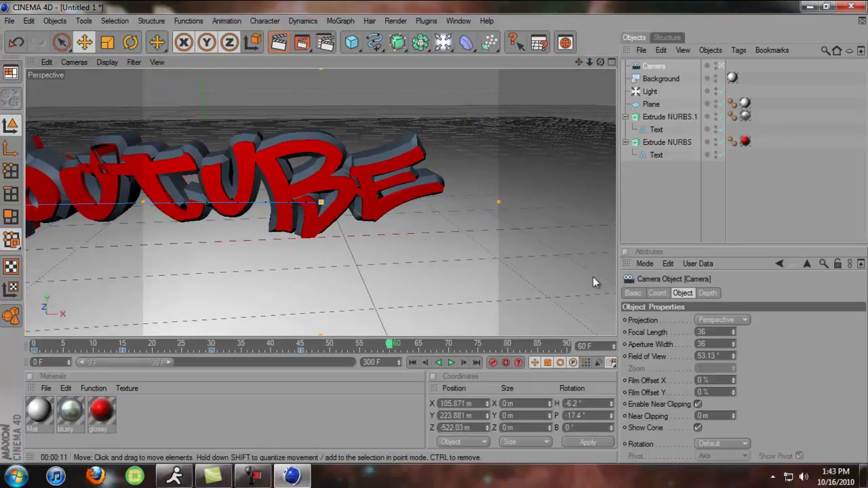
left_click(478, 345)
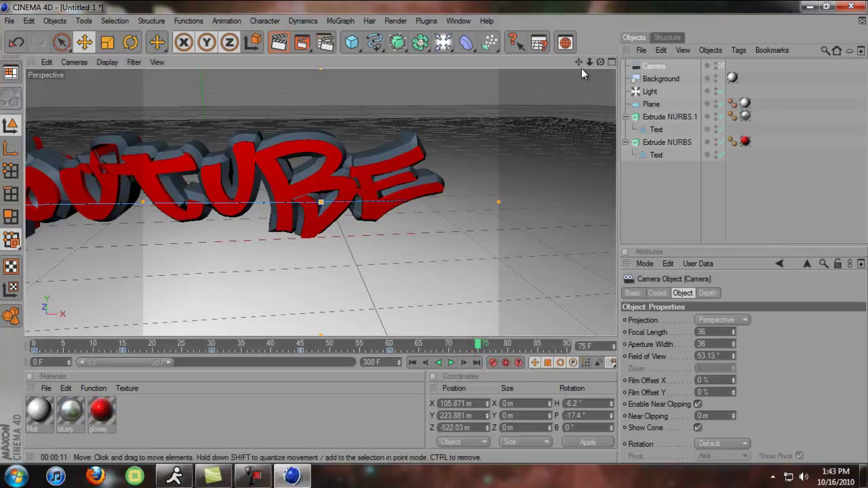
left_click_drag(579, 61, 434, 232)
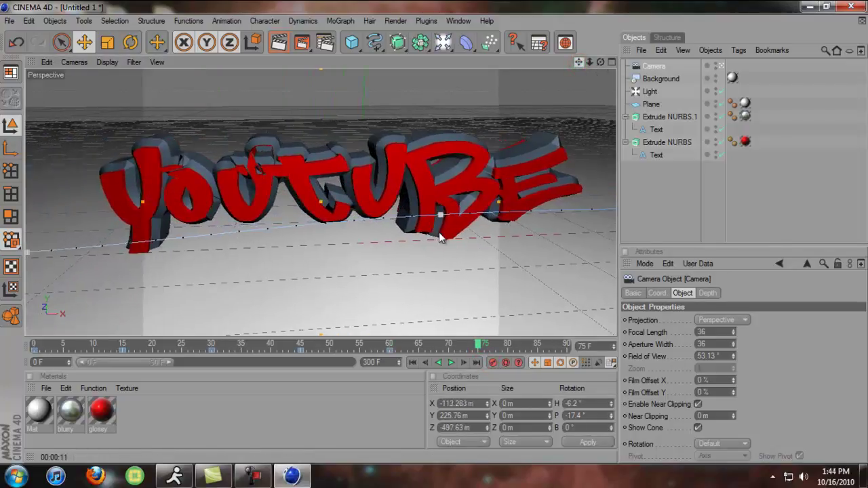
mouse_move(601, 61)
left_mouse_down()
mouse_move(427, 232)
mouse_move(415, 233)
left_mouse_up()
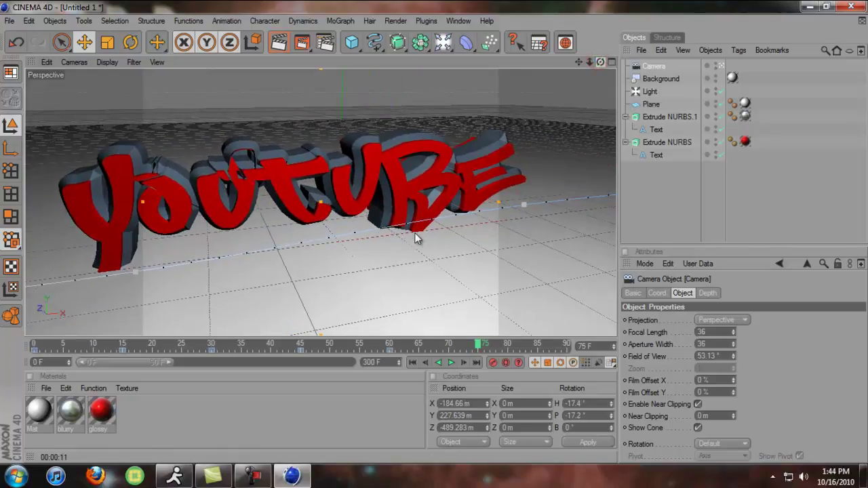
left_click(493, 362)
Pan and tilt the camera to a new angle and record a keyframe at frame 90.
left_click(567, 344)
mouse_move(591, 61)
left_mouse_down()
mouse_move(436, 236)
mouse_move(591, 70)
mouse_move(430, 233)
left_mouse_up()
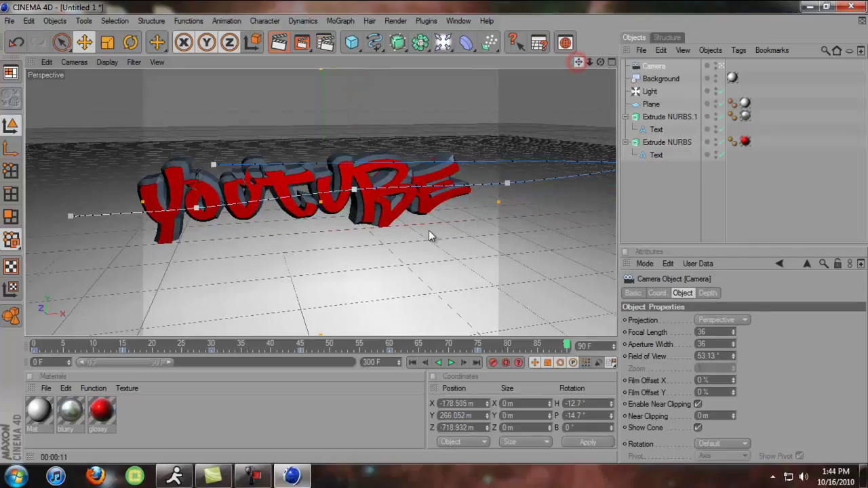
left_click_drag(600, 66, 437, 232)
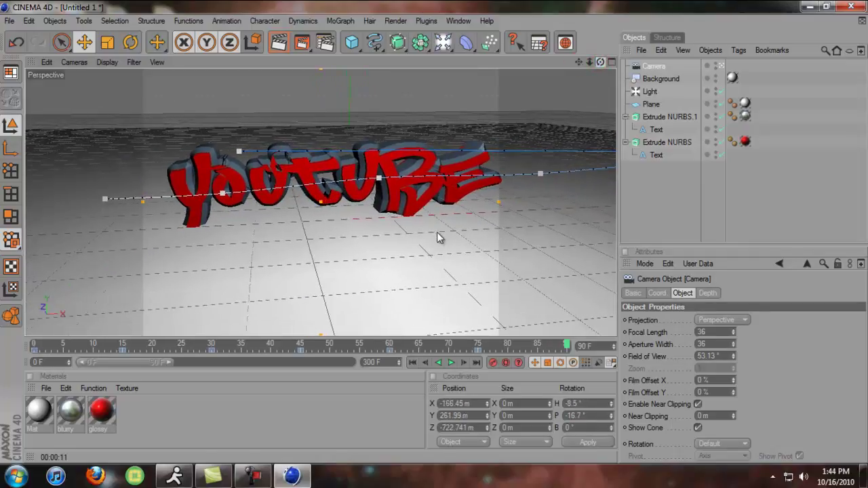
left_click(493, 361)
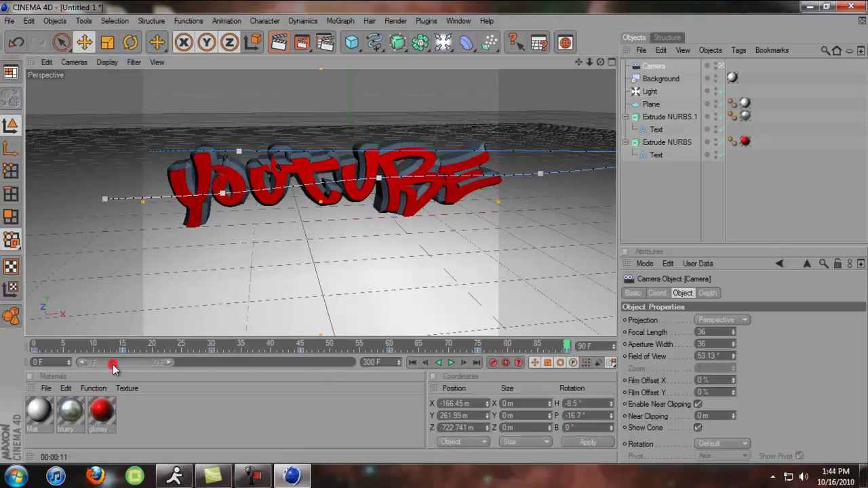
left_click_drag(111, 366, 142, 363)
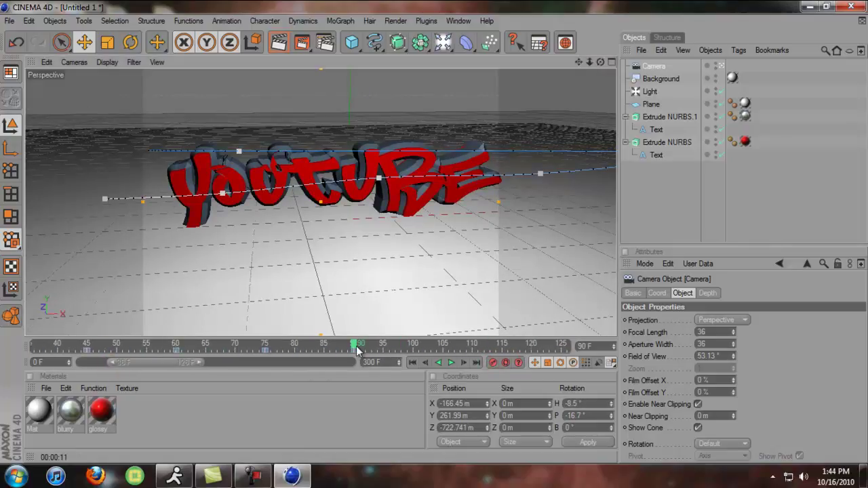
Swoop the camera in among the letters and record a keyframe at frame 105.
left_click(443, 345)
left_click_drag(593, 63, 429, 228)
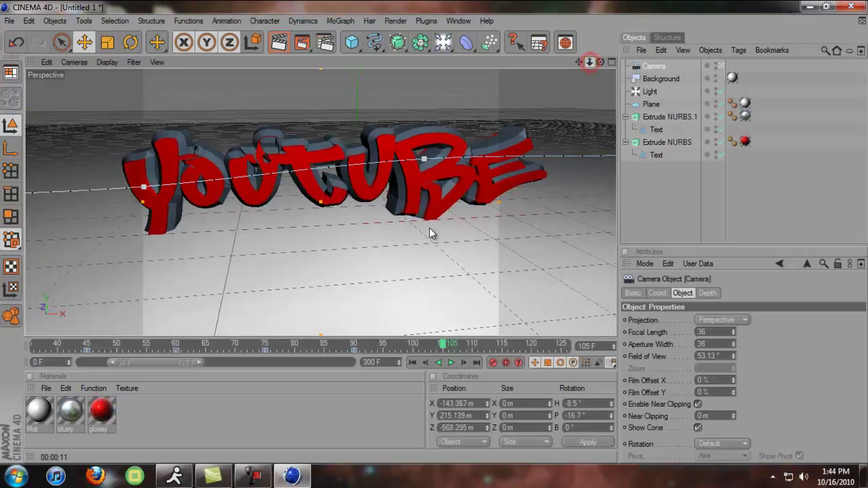
scroll(447, 232, "up", 5)
scroll(441, 232, "up", 2)
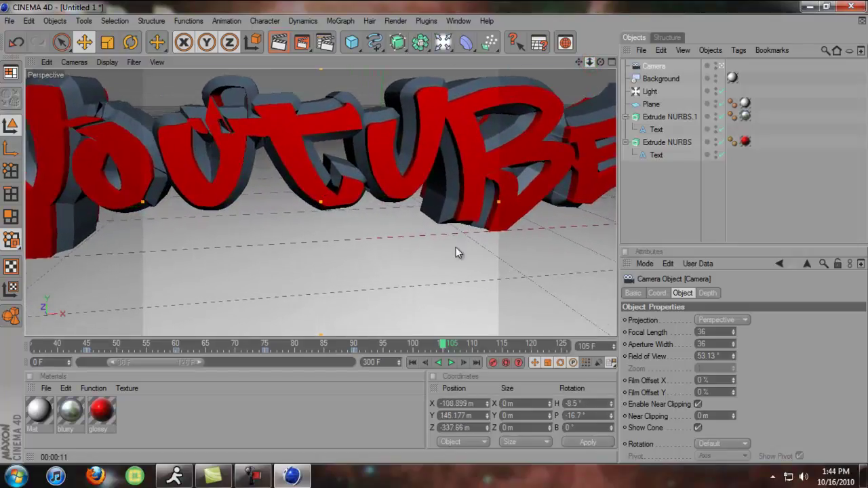
scroll(443, 239, "up", 2)
scroll(436, 232, "up", 2)
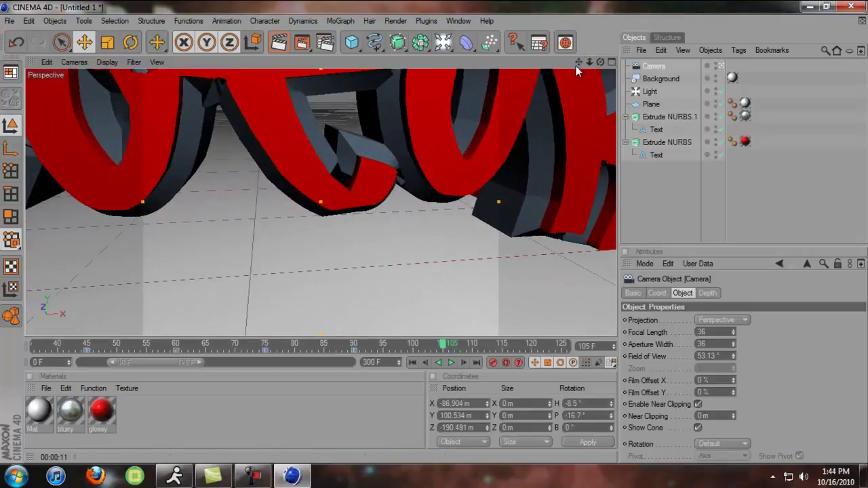
left_click_drag(576, 66, 435, 237)
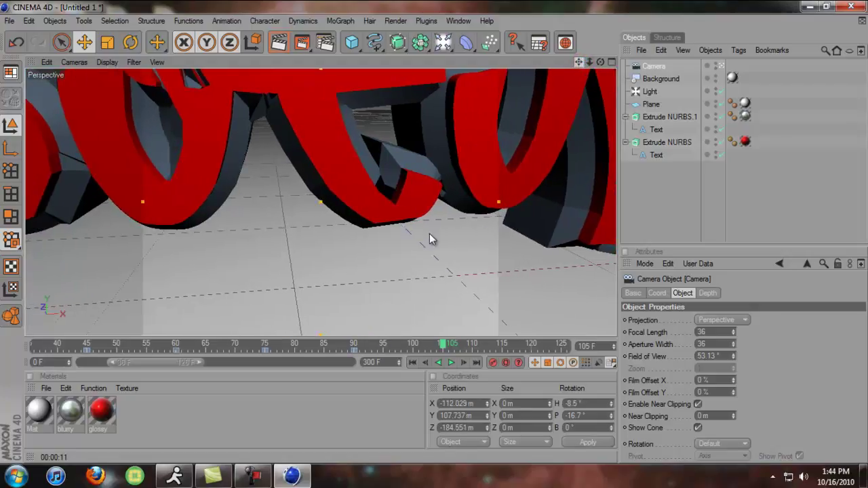
scroll(434, 233, "up", 3)
scroll(450, 232, "up", 2)
scroll(451, 232, "up", 3)
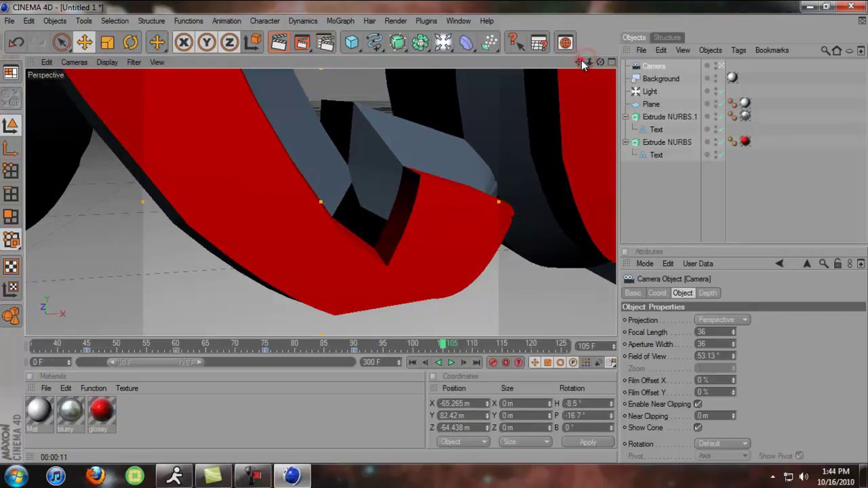
left_click_drag(582, 60, 456, 270)
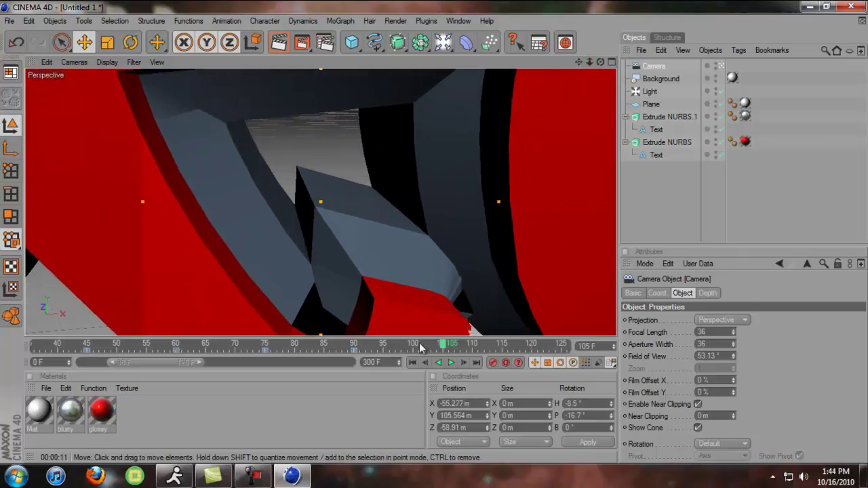
scroll(436, 239, "up", 1)
scroll(436, 237, "up", 2)
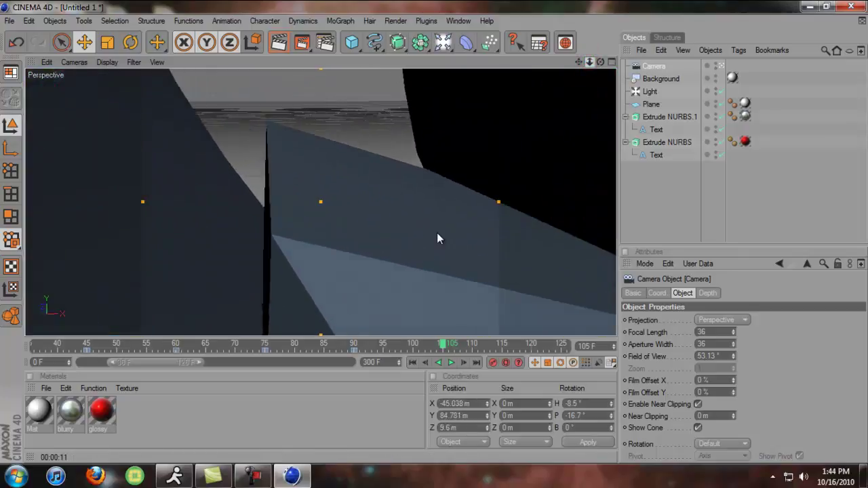
scroll(436, 234, "up", 1)
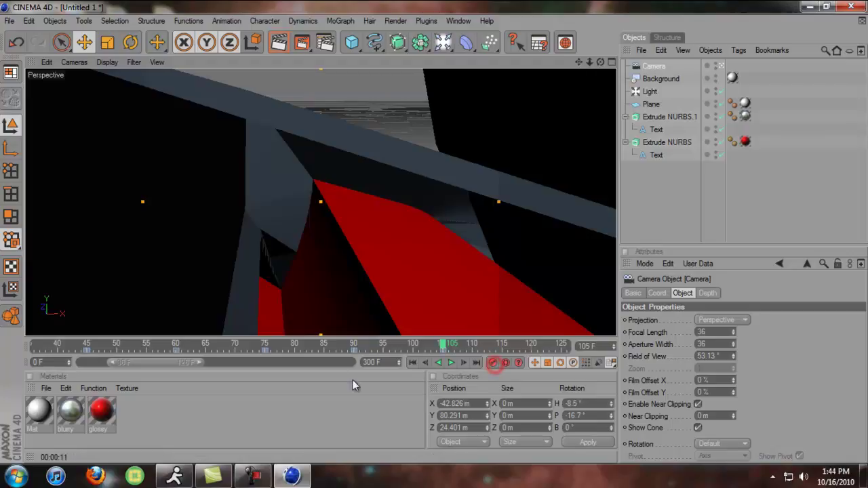
left_click(409, 365)
Play back the camera fly-by to preview it, then open Render Settings.
left_click(451, 364)
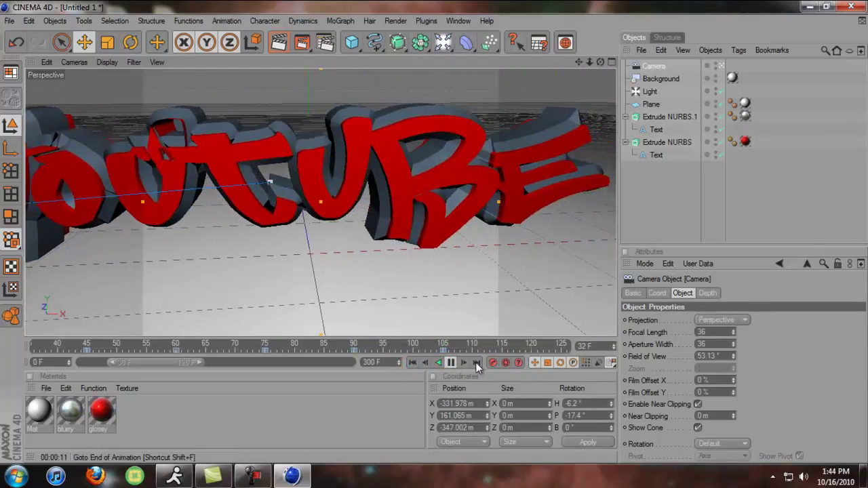
left_click(451, 363)
left_click(451, 363)
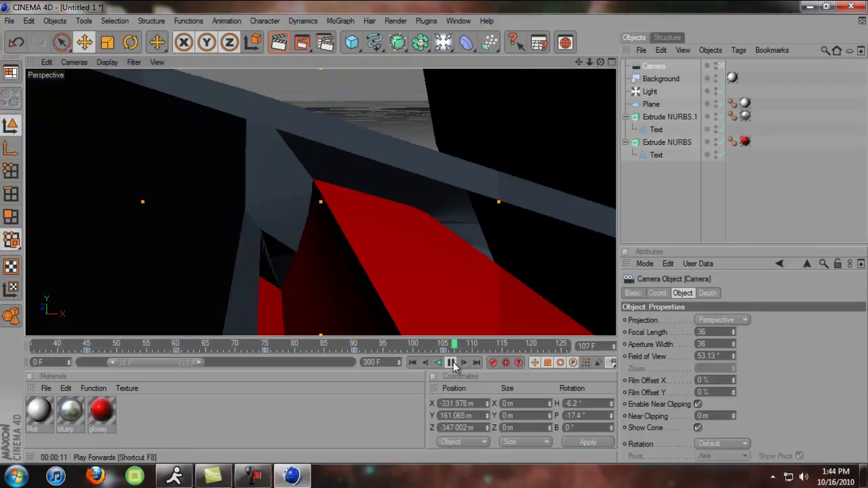
left_click(452, 364)
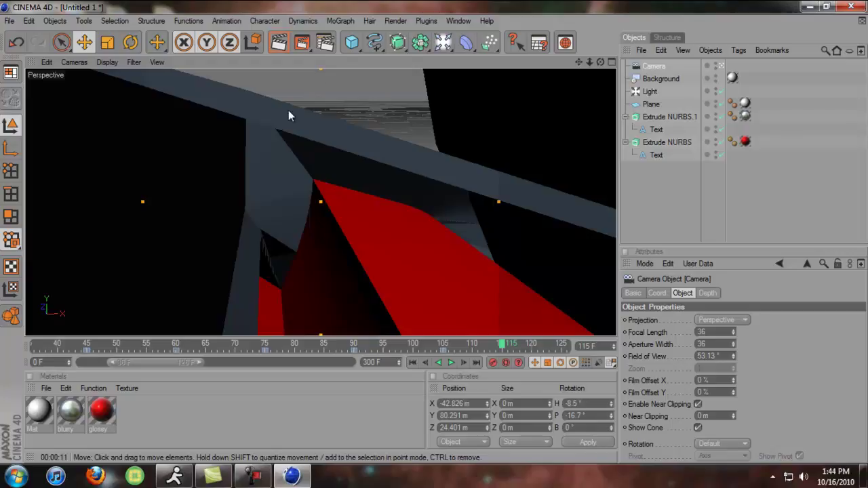
left_click(327, 46)
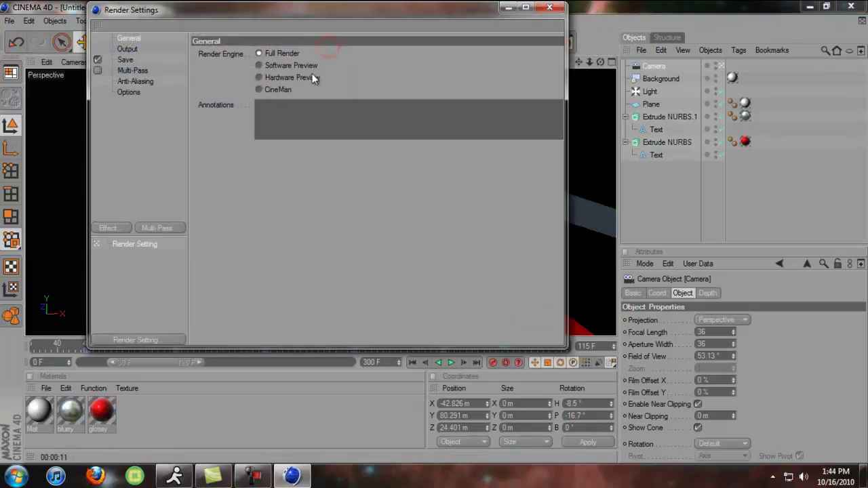
Set the output film aspect to HDTV (16:9) at 1280 x 720.
left_click(138, 51)
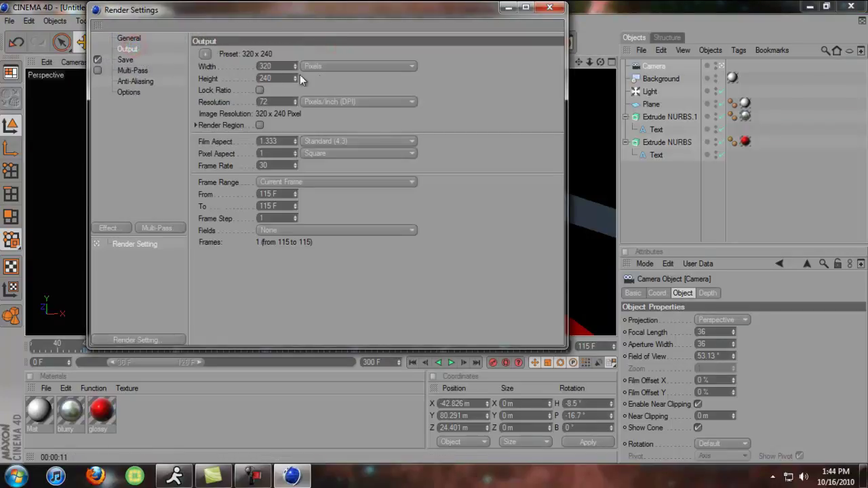
left_click(325, 141)
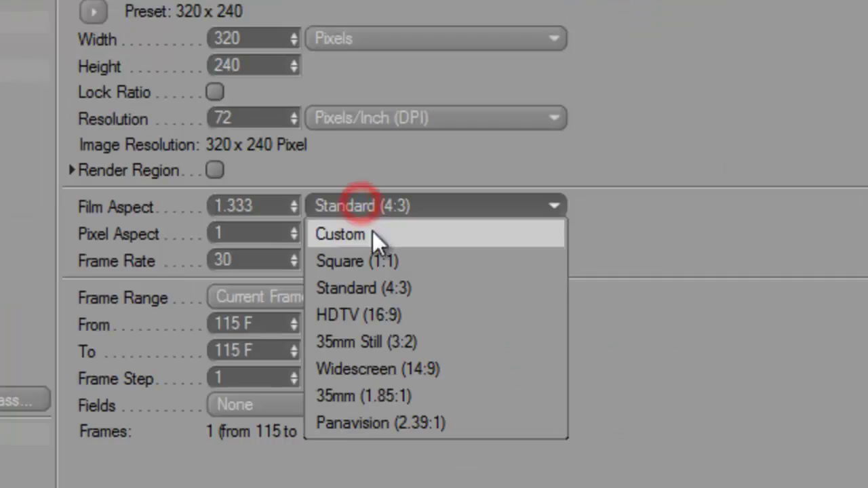
left_click(341, 188)
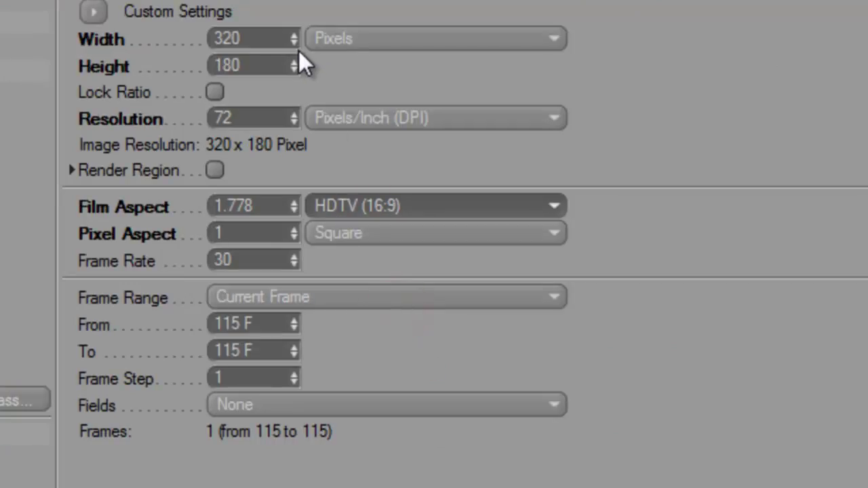
double_click(271, 38)
type("1")
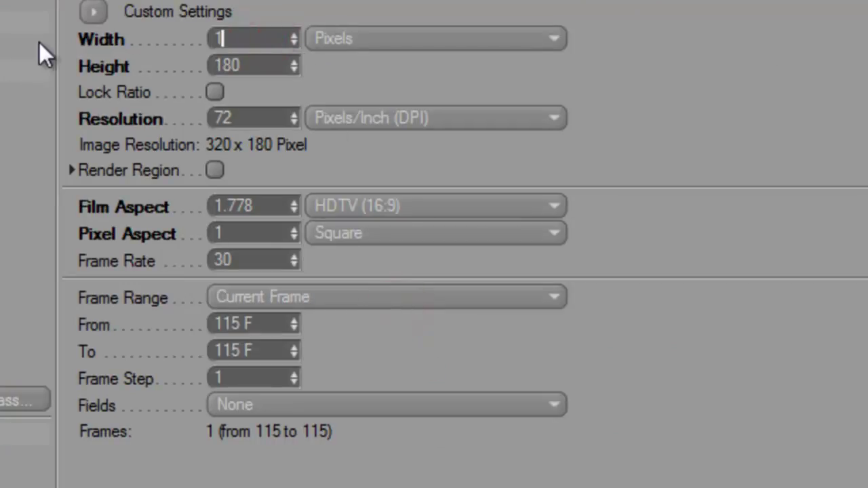
type("287")
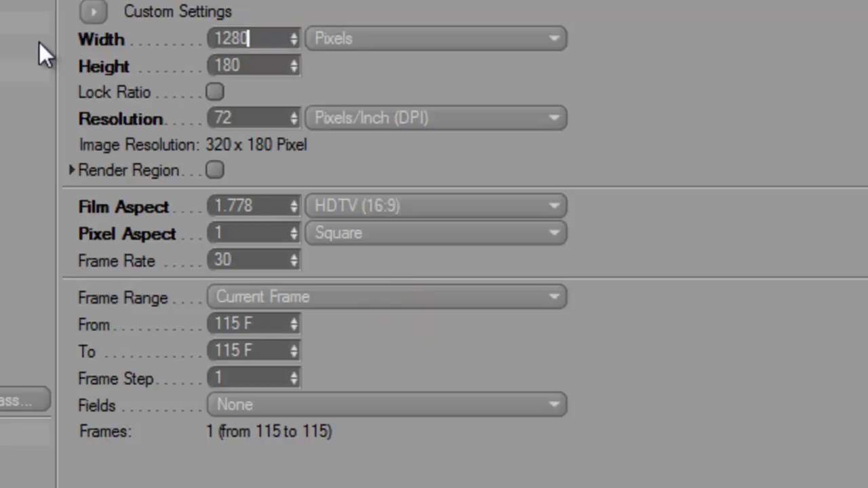
key("Tab")
key("Tab")
type("720")
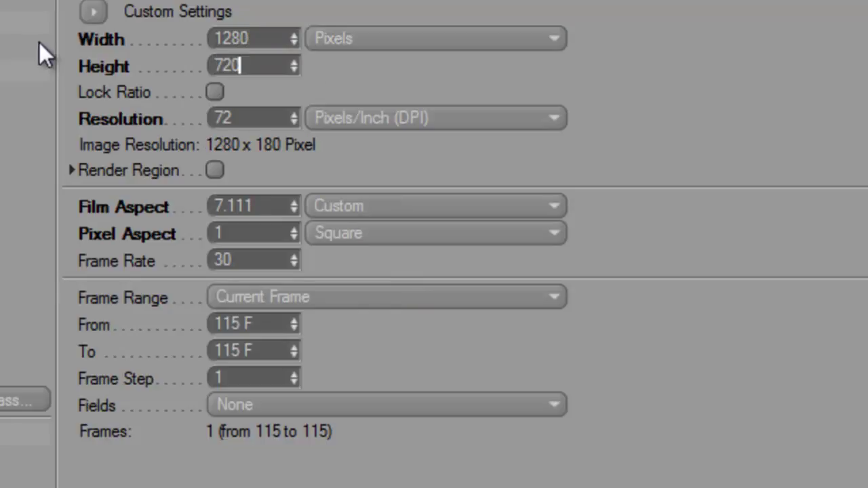
left_click(654, 232)
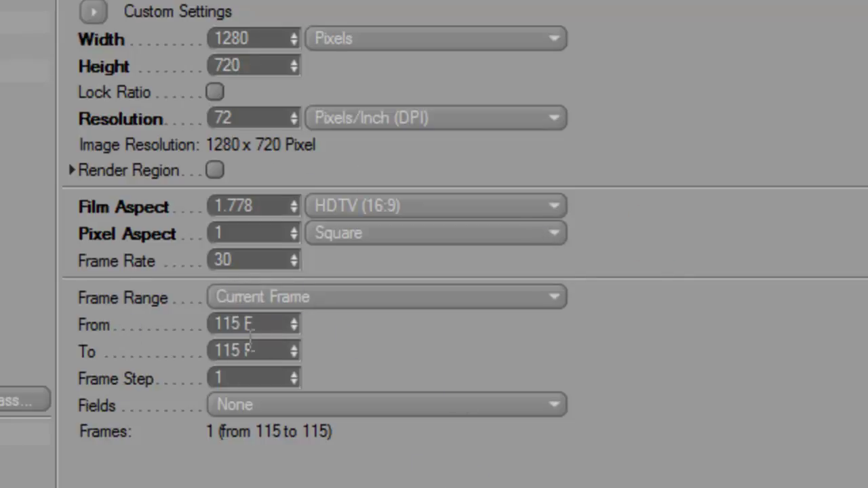
Enter 0 as the first frame to render, leaving the fields choice unchanged.
double_click(287, 324)
type("0")
left_click(555, 405)
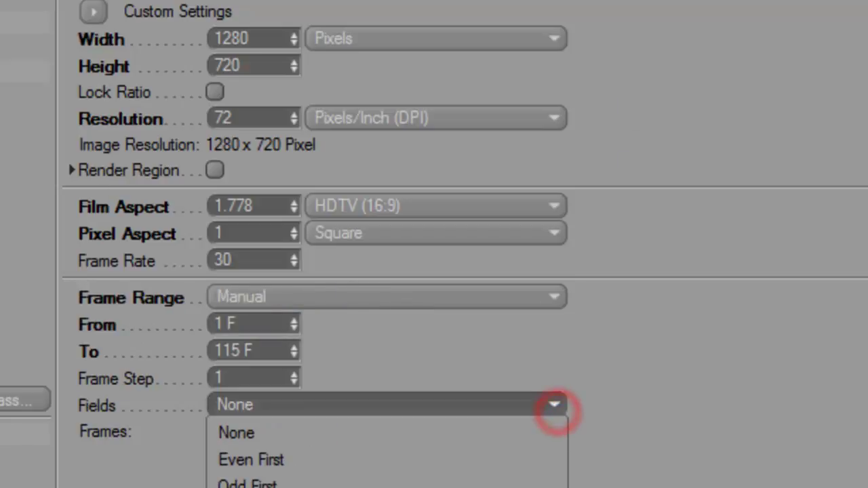
left_click(685, 326)
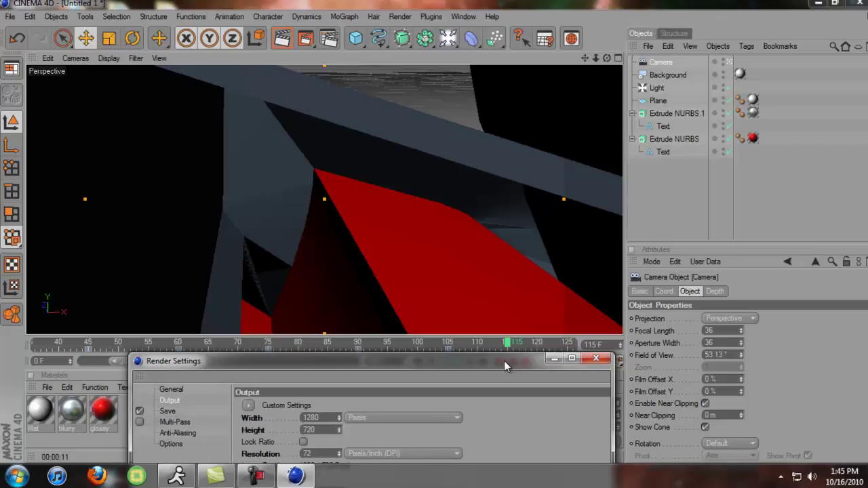
left_click_drag(505, 362, 506, 363)
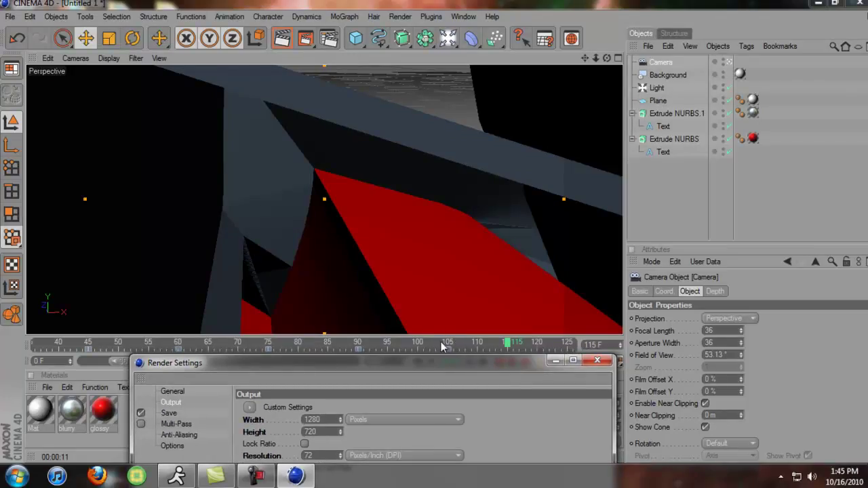
left_click_drag(445, 366, 398, 42)
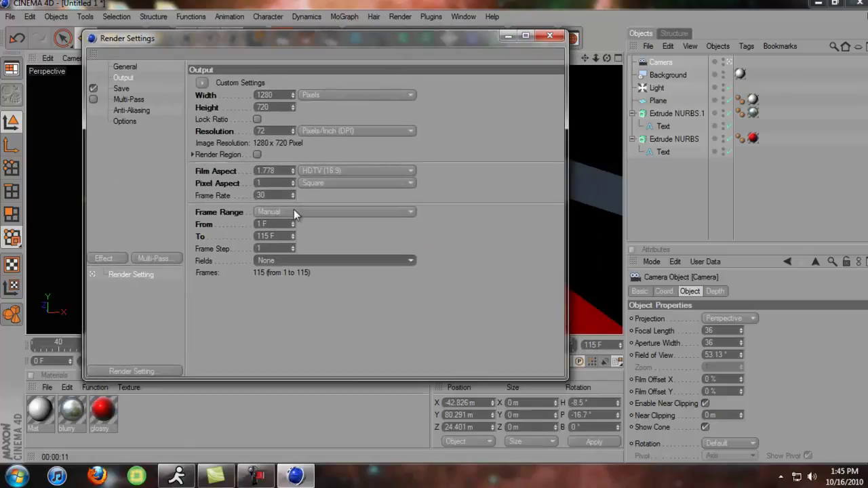
Keep fields at None and set the frame step back to 1.
left_click(294, 259)
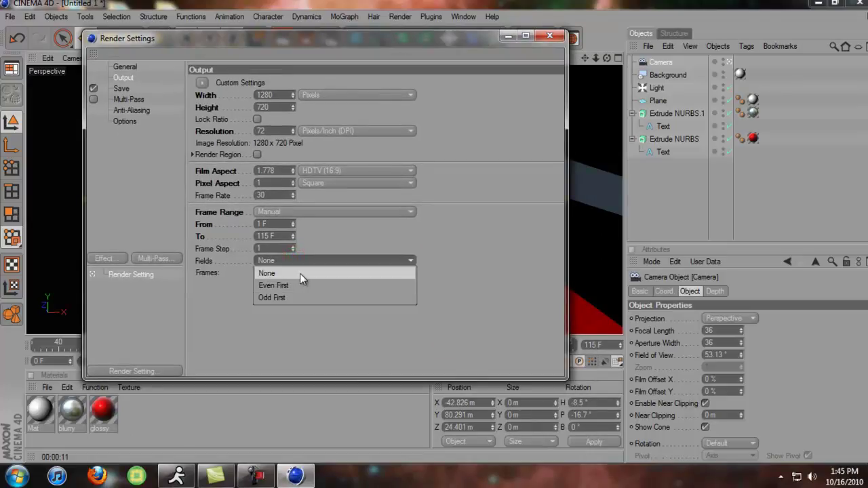
left_click(363, 236)
left_click(292, 247)
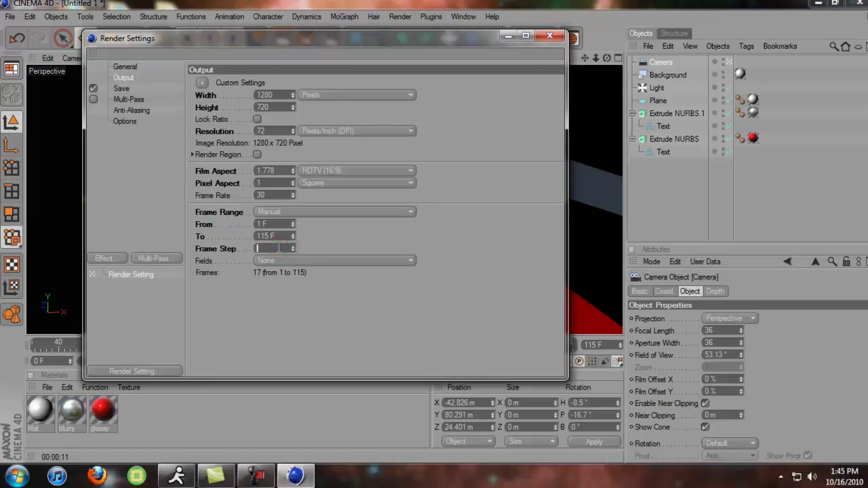
type("1")
key("Return")
mouse_move(443, 38)
left_mouse_down()
mouse_move(529, 434)
mouse_move(531, 424)
left_mouse_up()
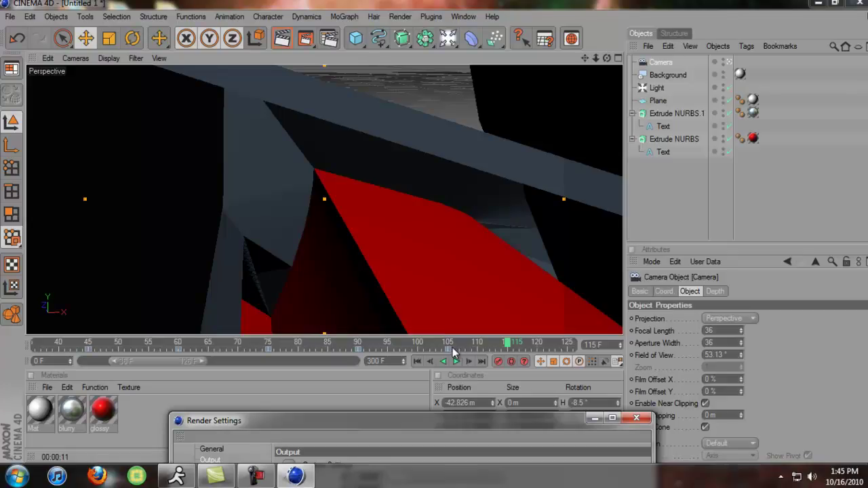
mouse_move(432, 425)
left_mouse_down()
mouse_move(430, 237)
mouse_move(404, 103)
left_mouse_up()
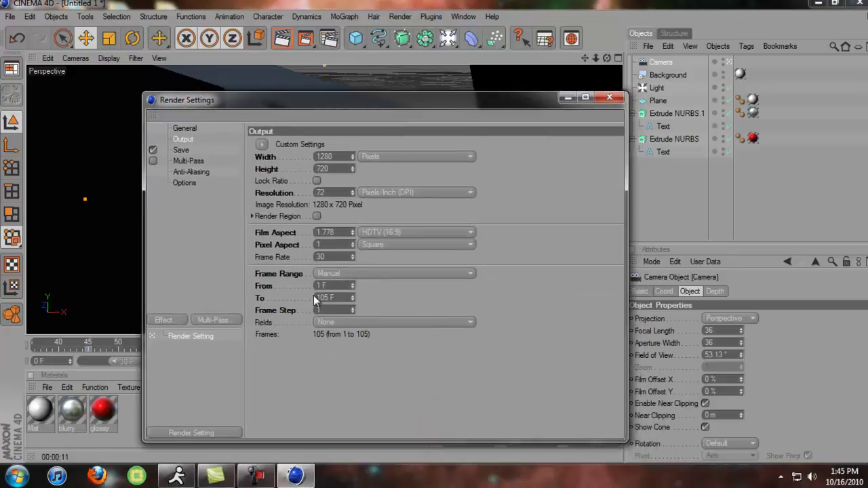
Set the render save path to 'intro youtube' inside New folder on the Desktop.
left_click(180, 150)
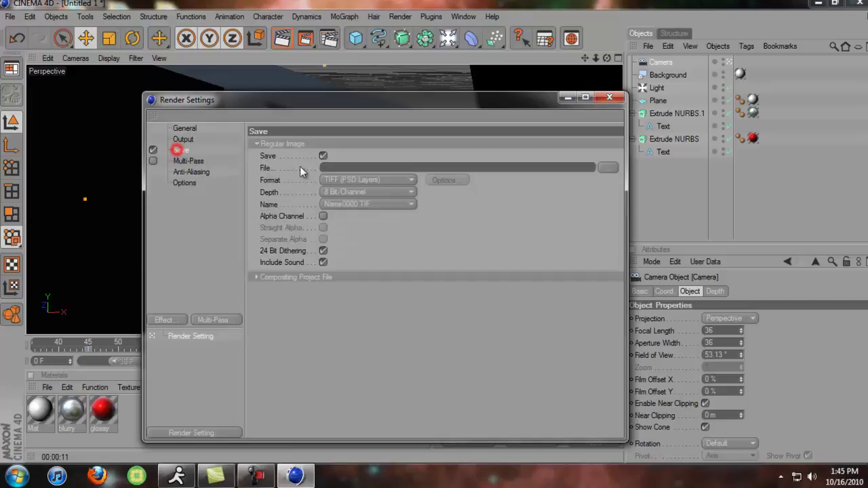
left_click(609, 169)
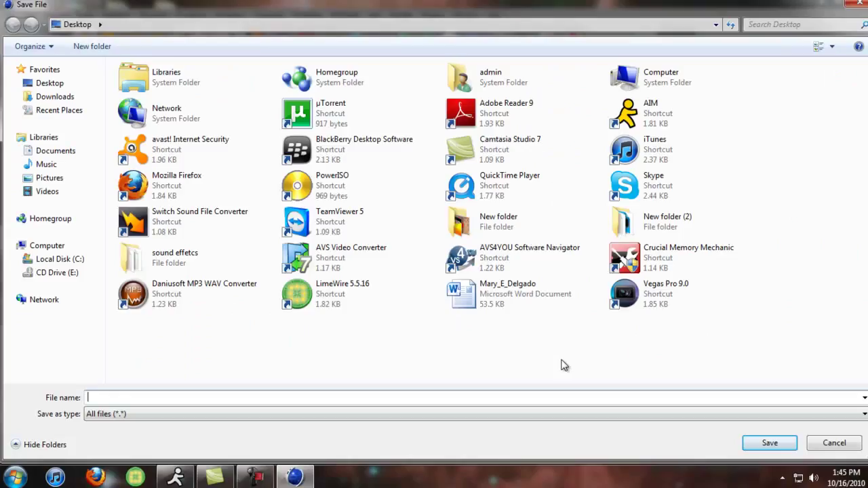
type("intro youtube")
left_click(487, 241)
left_click(759, 445)
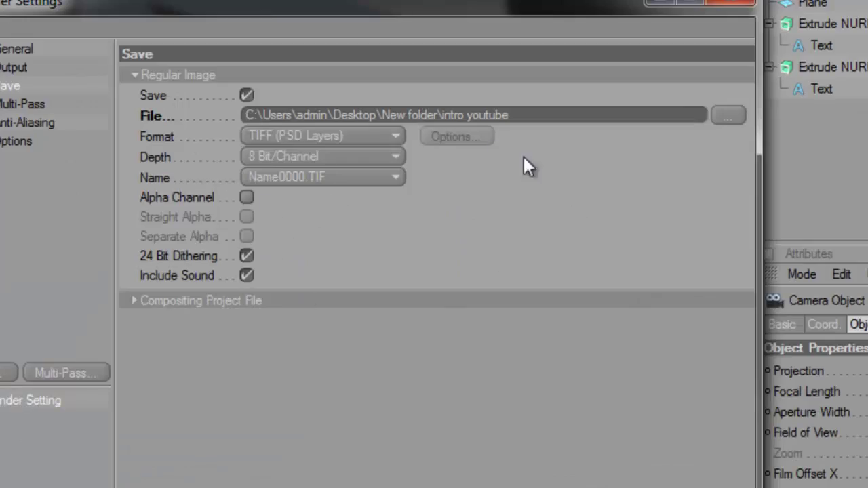
Set the output format to AVI Movie with the Microsoft RLE compressor.
left_click(392, 139)
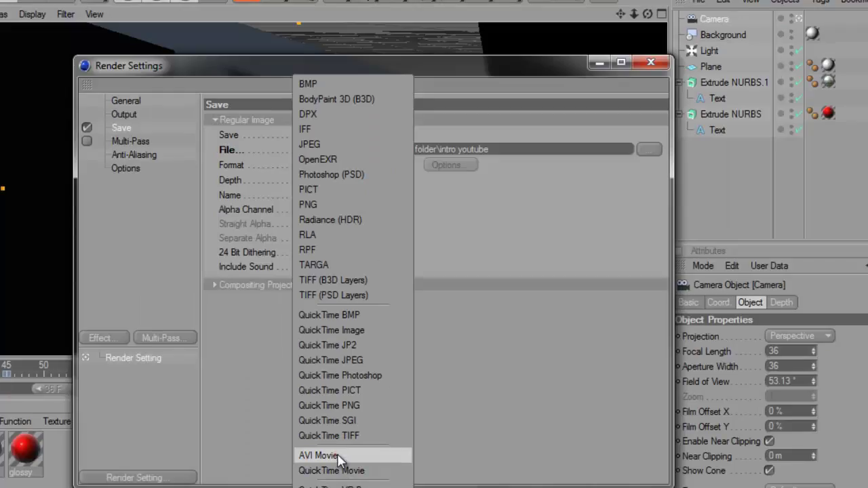
left_click(339, 456)
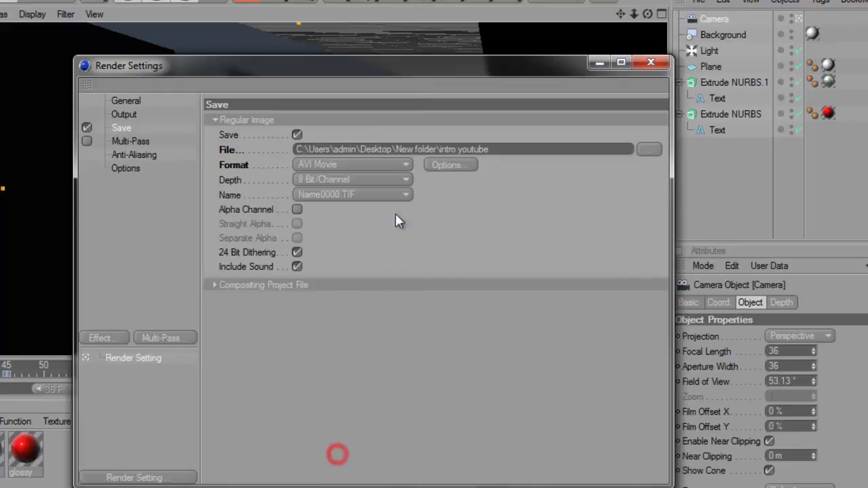
left_click(445, 165)
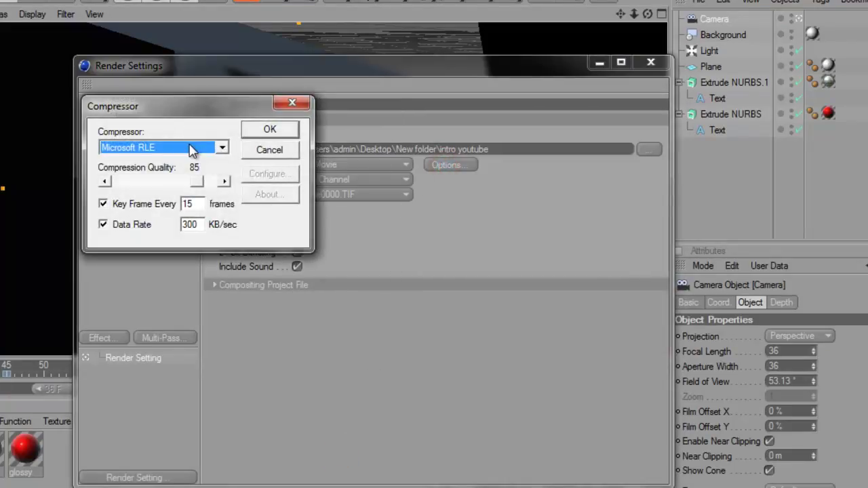
left_click(188, 144)
left_click(203, 215)
left_click(253, 134)
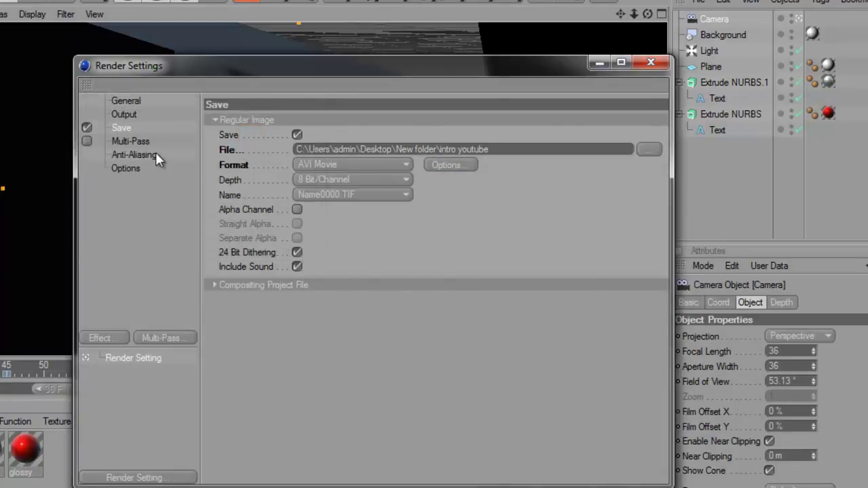
Review the Multi-Pass, Anti-Aliasing and Options pages, then close Render Settings.
left_click(131, 141)
left_click(130, 155)
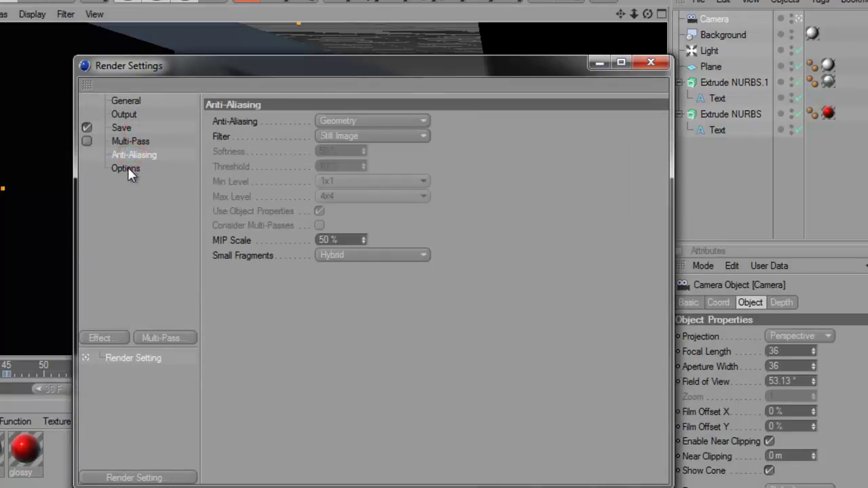
left_click(127, 167)
left_click(136, 128)
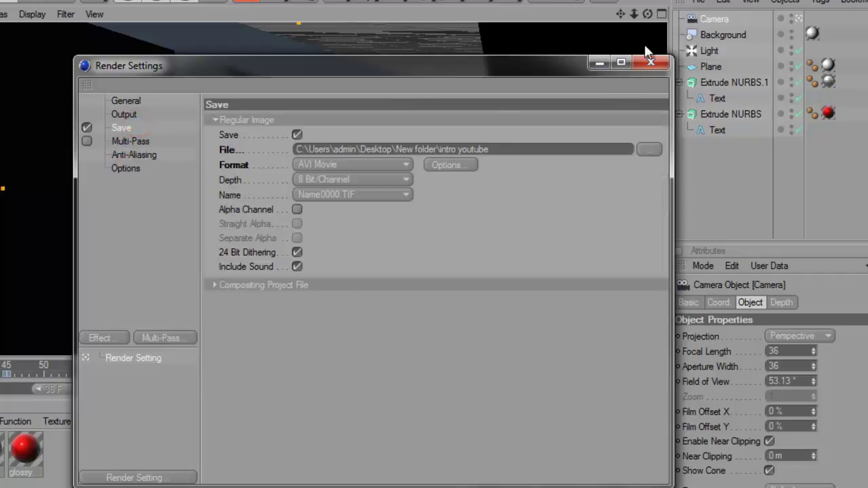
left_click(654, 62)
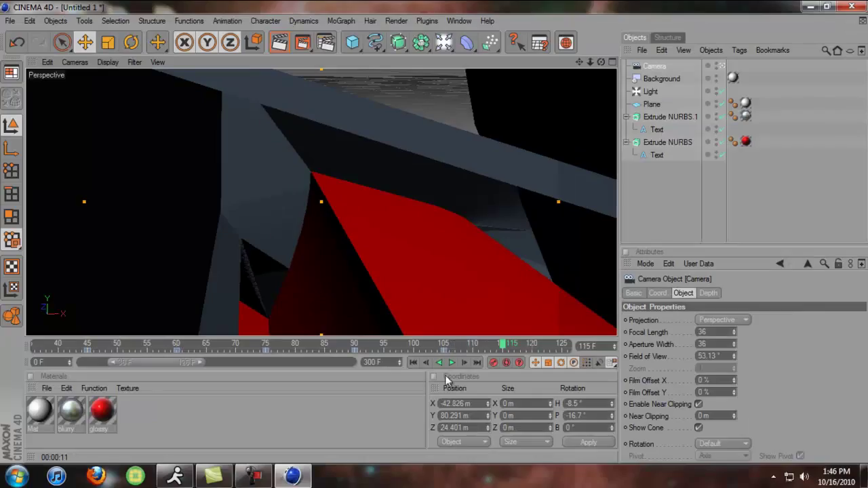
Rewind to the start, render the animation in the Picture Viewer, and minimise both windows.
left_click(412, 362)
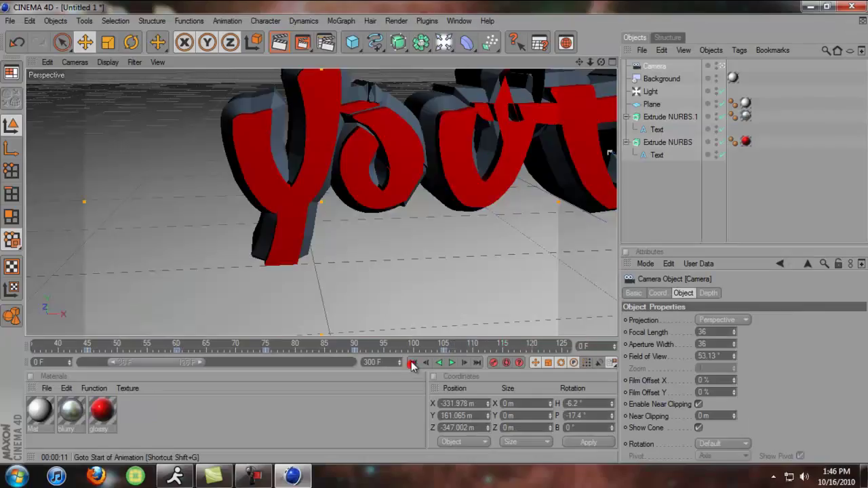
left_click(303, 44)
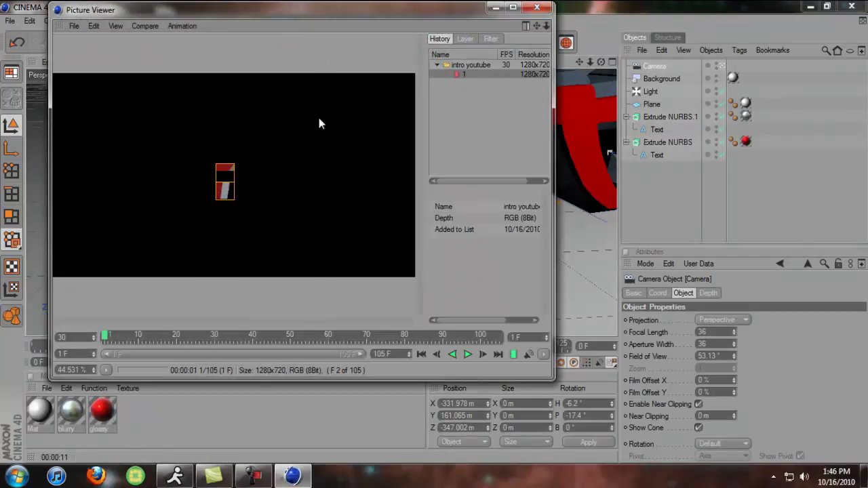
left_click(495, 7)
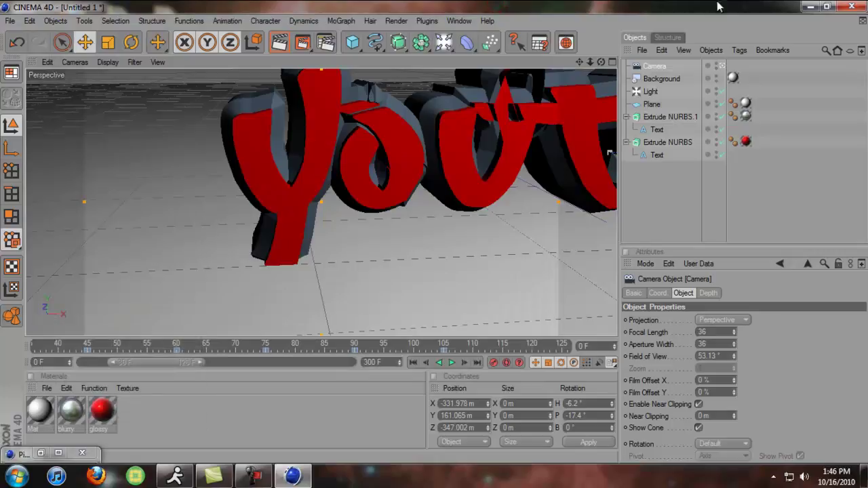
left_click(805, 6)
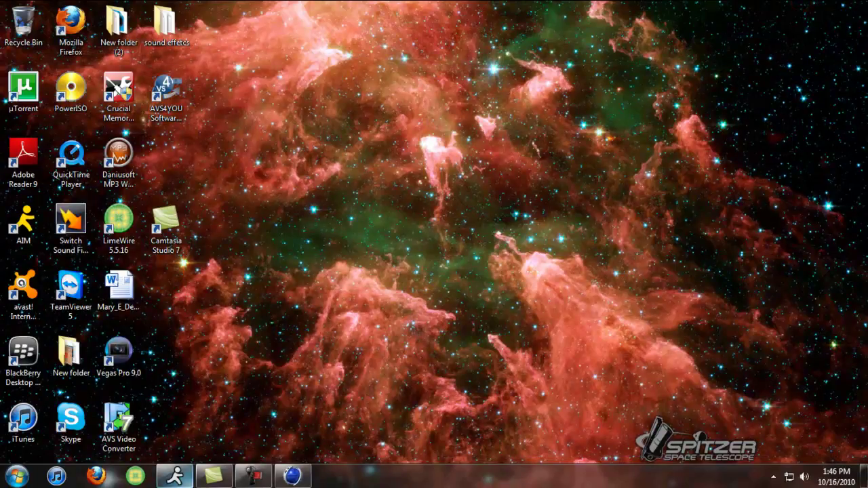
left_click(293, 477)
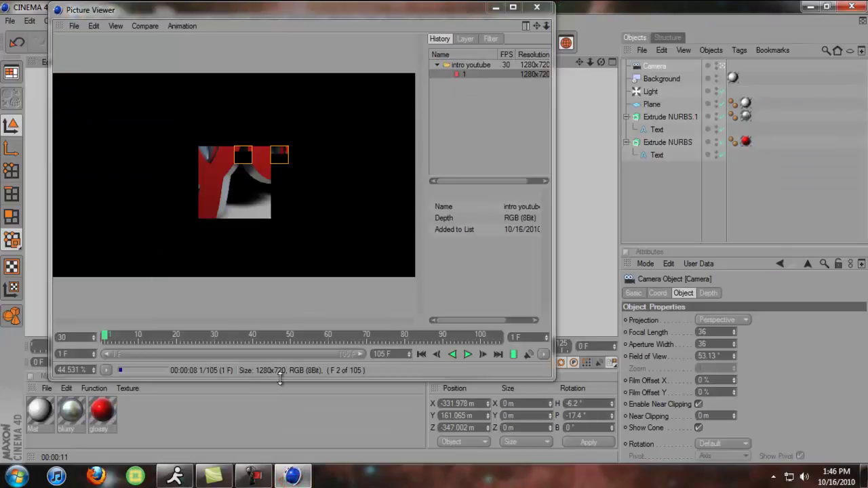
left_click(495, 7)
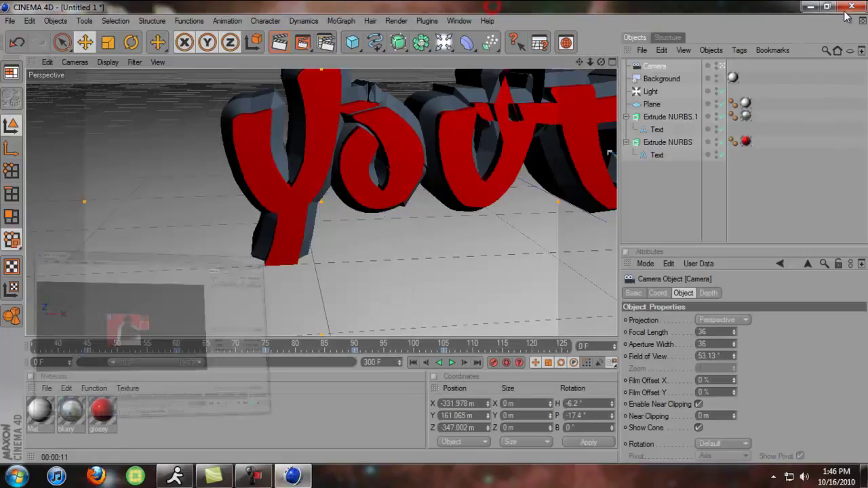
left_click(805, 7)
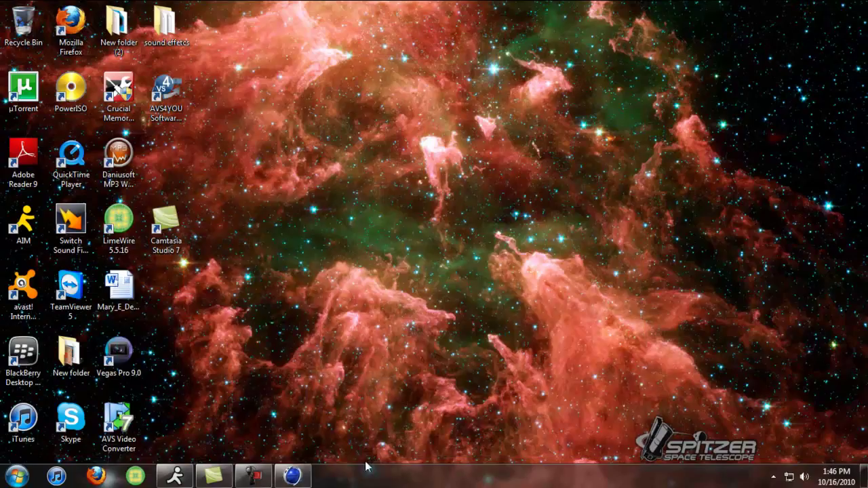